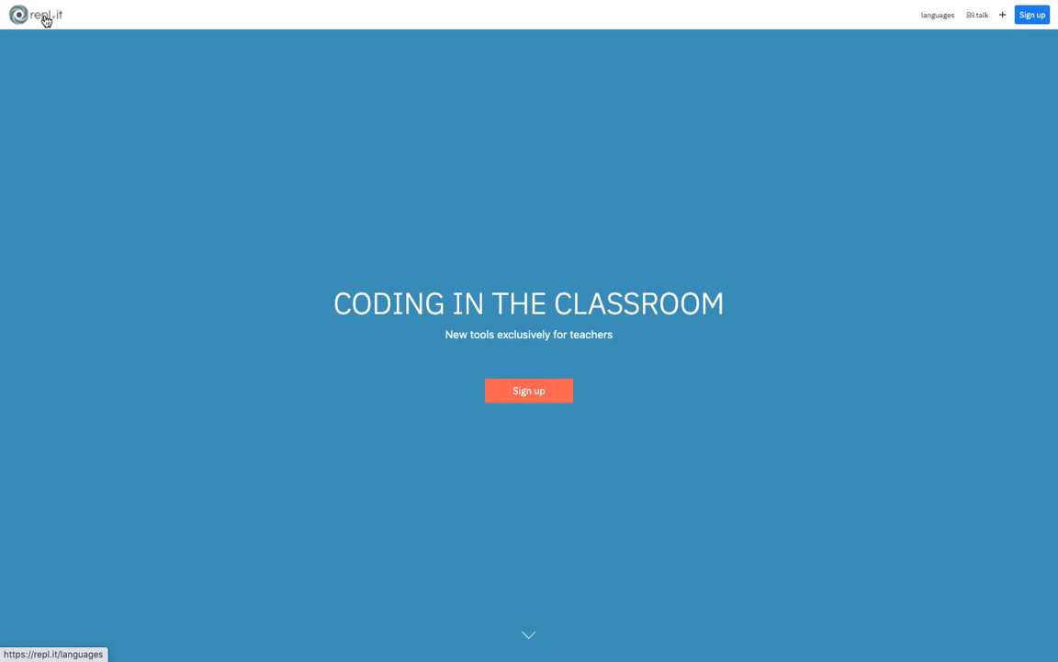
Step: Open the draft assignment "Recursive list for adding terms (manual)" for editing from the teacher classroom Coding for Math
{"action": "left_click", "coordinate": [46, 19]}
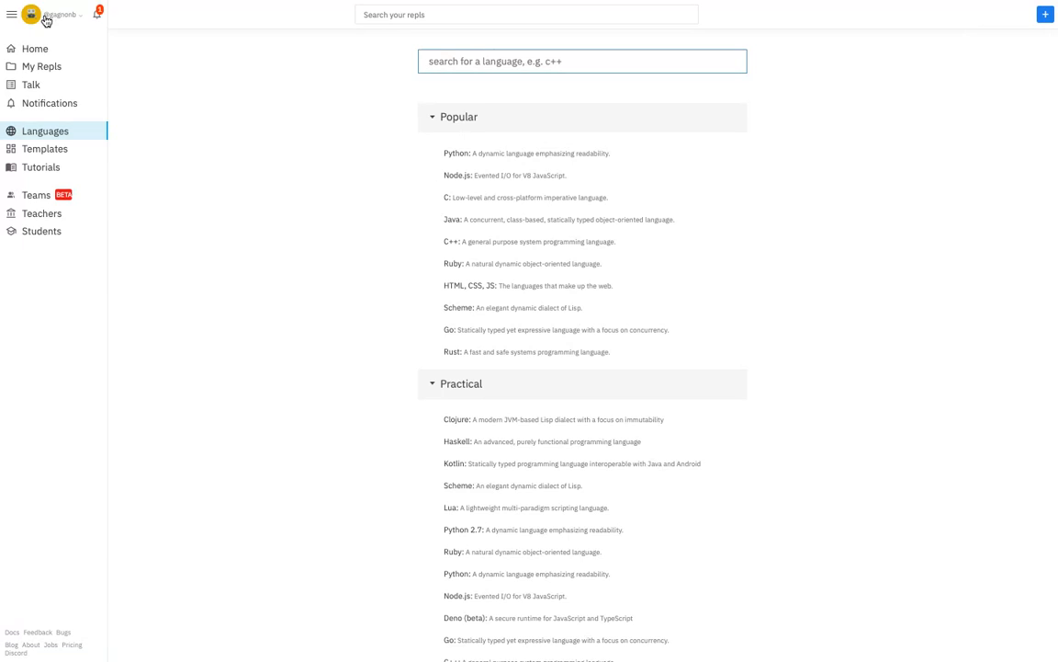
{"action": "left_click", "coordinate": [40, 213]}
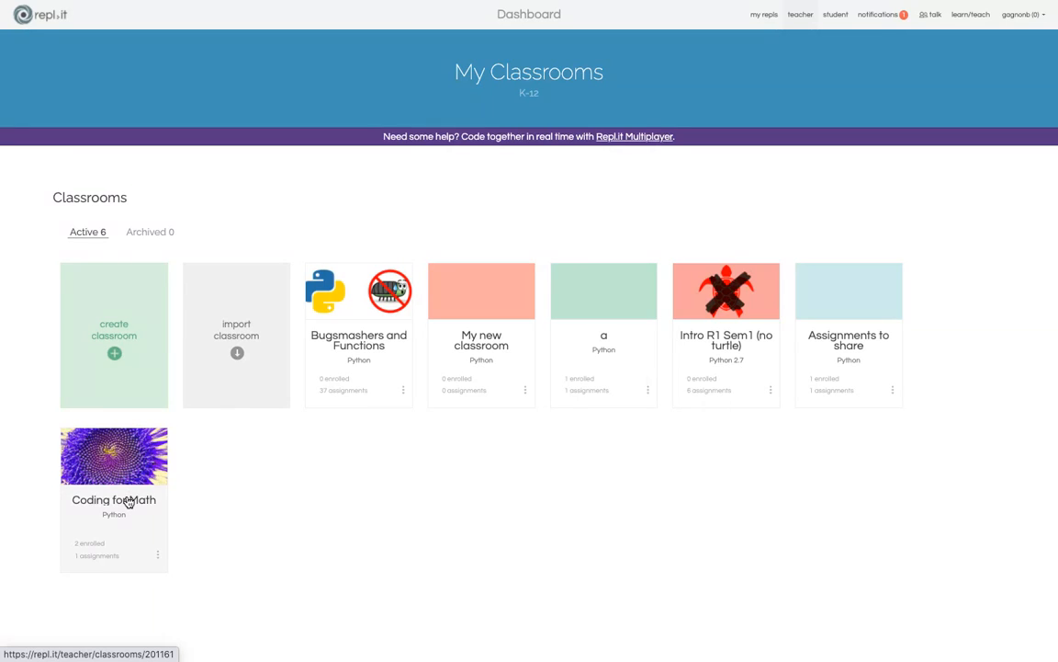
{"action": "left_click", "coordinate": [128, 502]}
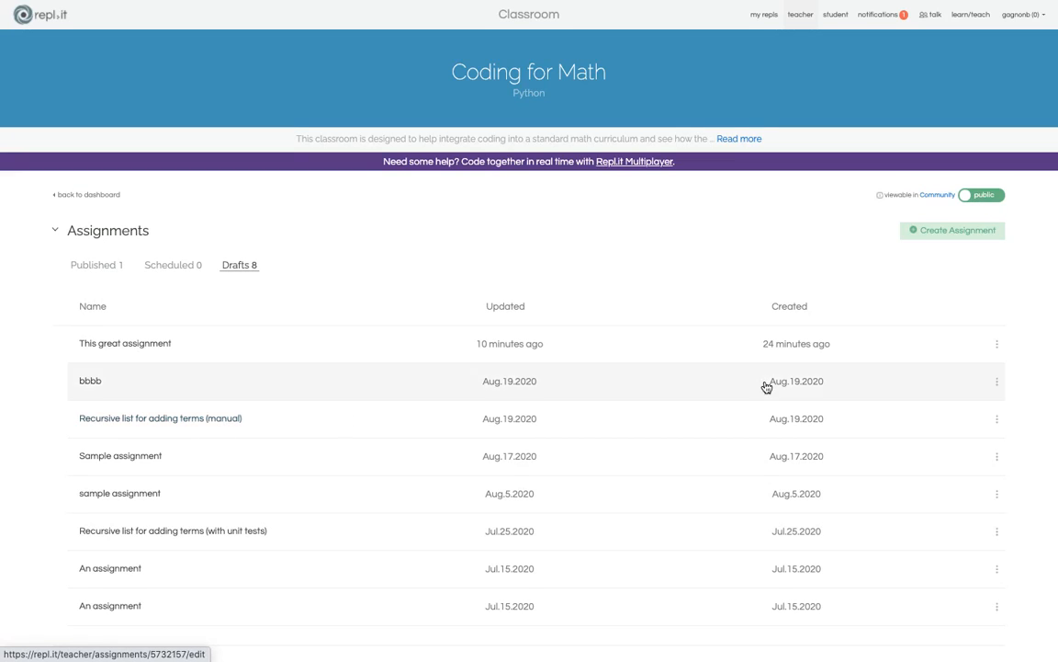
{"action": "left_click", "coordinate": [999, 428]}
{"action": "left_click", "coordinate": [951, 430]}
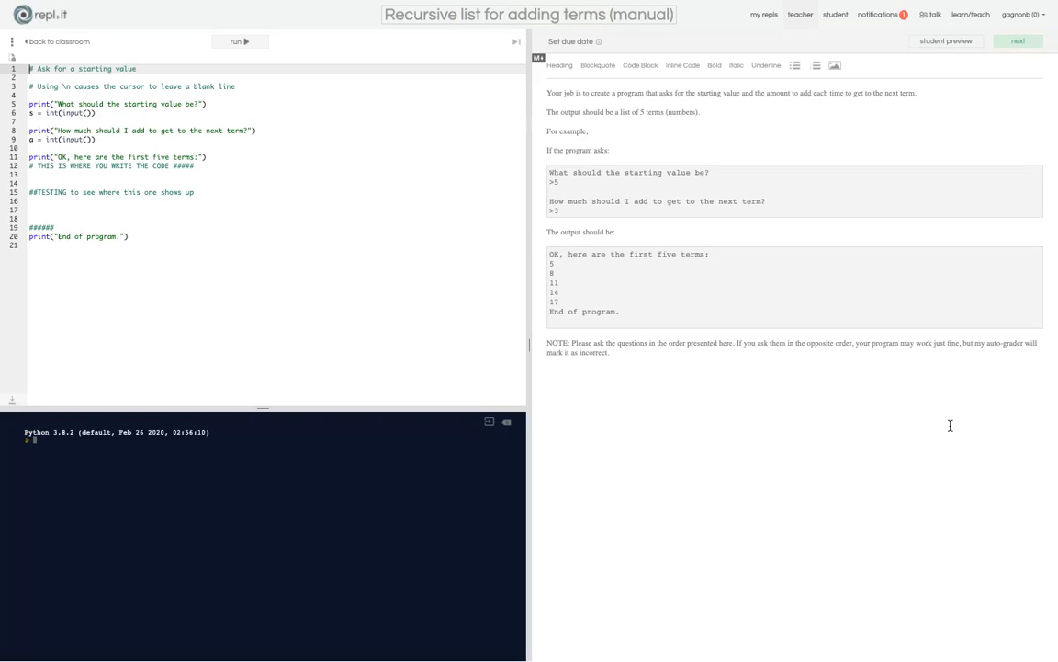
Step: Set the assignment's correction method to Input/output matching
{"action": "left_click", "coordinate": [1017, 43]}
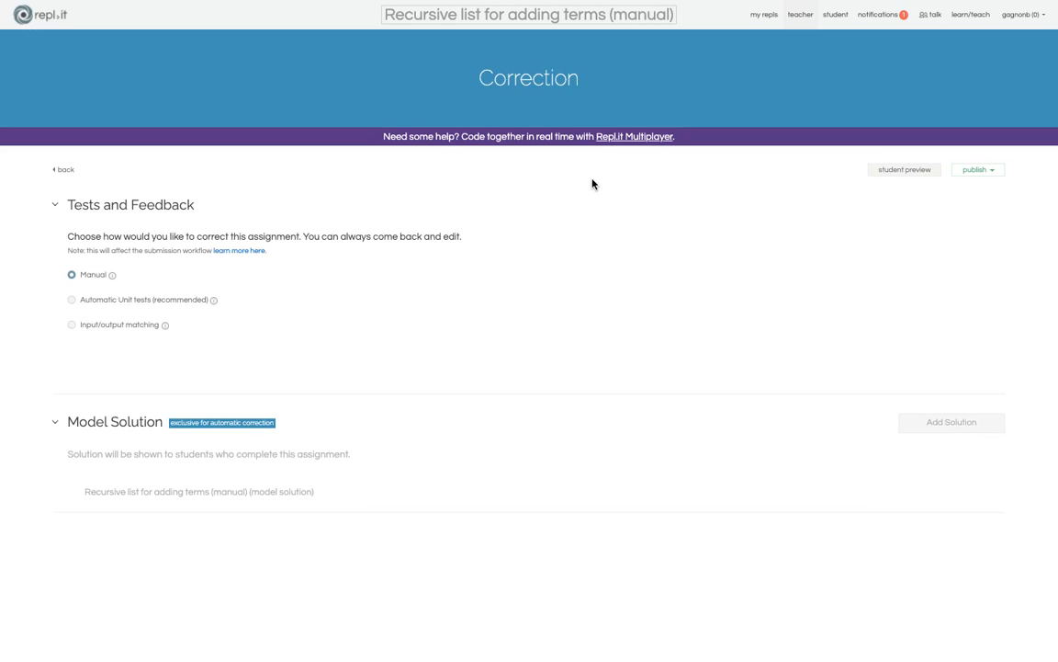
{"action": "left_click", "coordinate": [73, 328]}
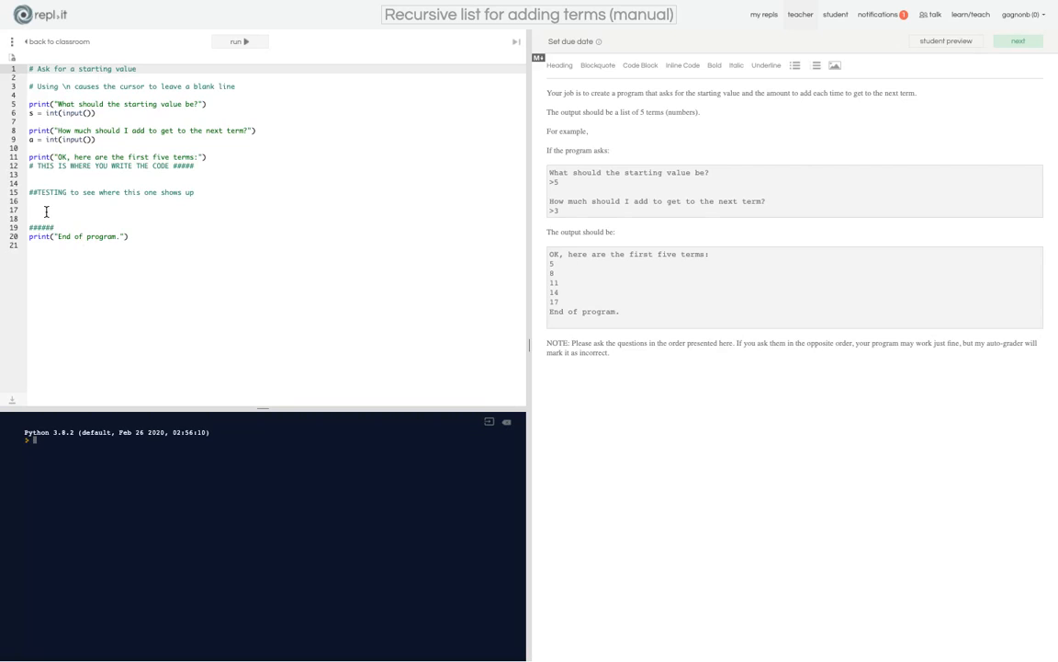
Step: Add the solution code at line 17: print(s), then a for i in range(4) loop containing s = s + a and print(s)
{"action": "left_click", "coordinate": [37, 206]}
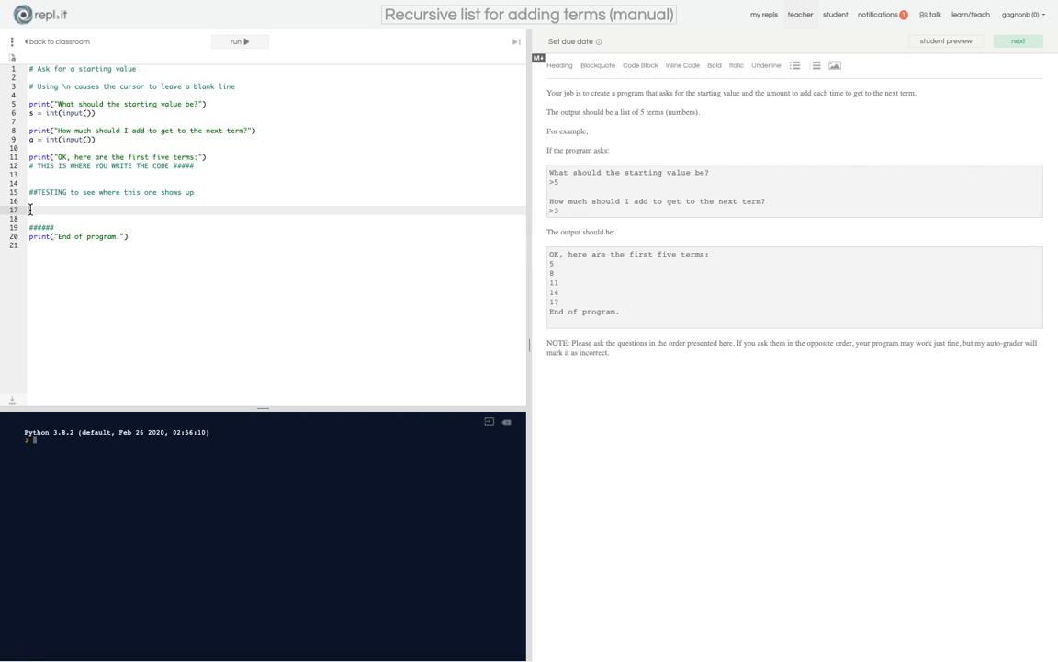
{"action": "type", "text": "print(s)  for i in range(4):   s = s + a   print(s)"}
Step: Run the program with starting value 20 and increment 5, and copy its full console output
{"action": "left_click", "coordinate": [255, 44]}
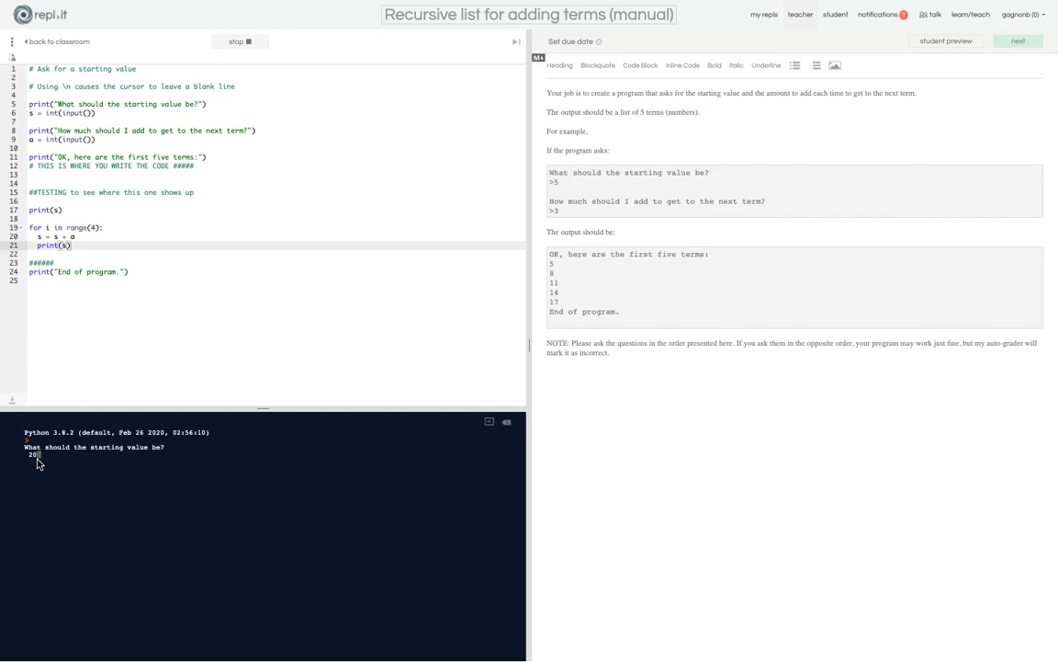
{"action": "key", "text": "Return"}
{"action": "type", "text": "5"}
{"action": "key", "text": "Return"}
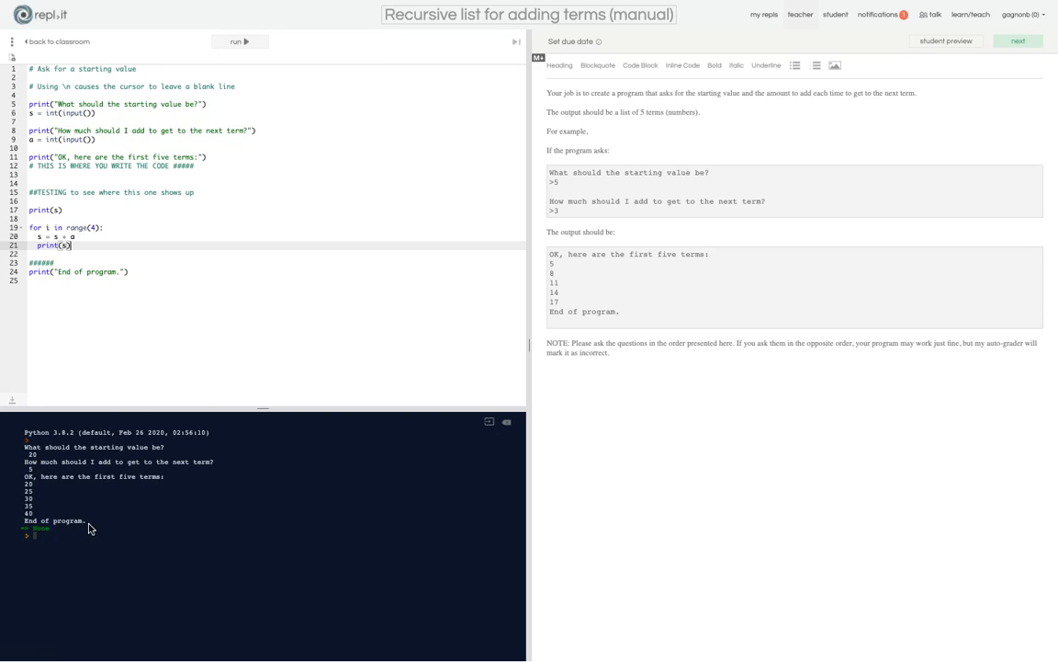
{"action": "left_click_drag", "start_coordinate": [91, 527], "coordinate": [21, 452]}
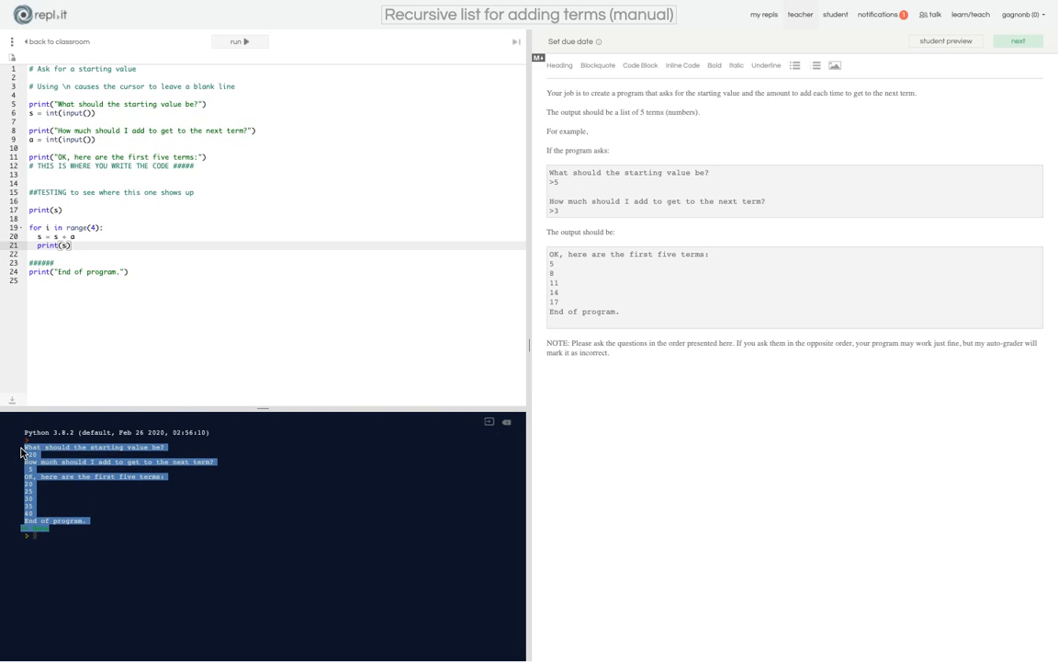
Step: Start a test case in the correction settings named "Start with 20, increase by 5" with inputs 20 and 5 on separate lines
{"action": "left_click", "coordinate": [1027, 41]}
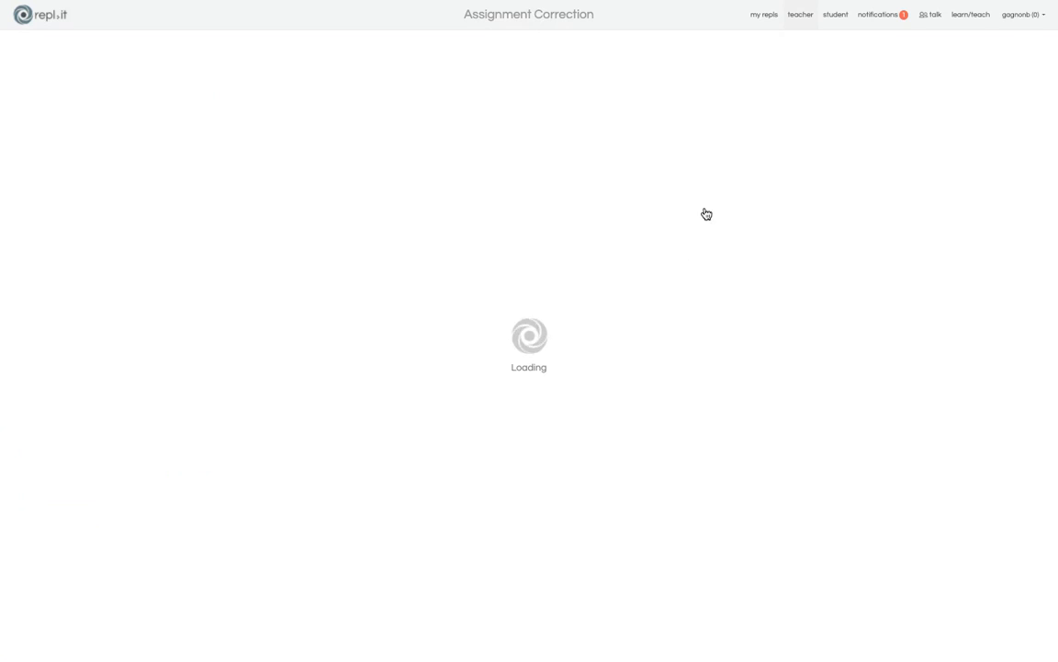
{"action": "left_click", "coordinate": [123, 371]}
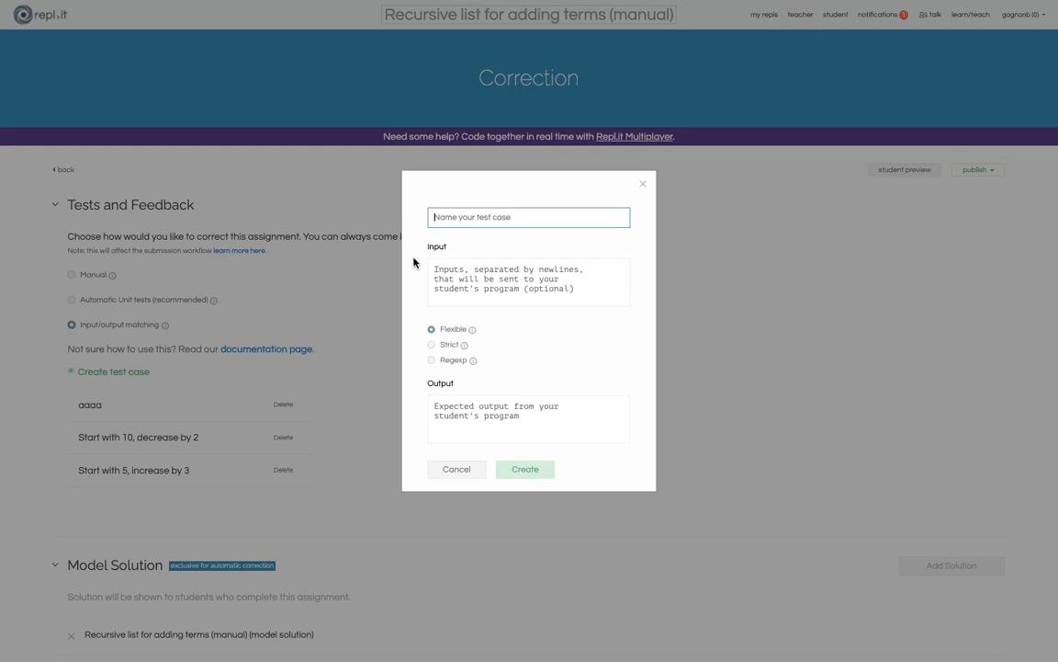
{"action": "type", "text": "Start with 20"}
{"action": "type", "text": ", dec"}
{"action": "key", "text": "BackSpace"}
{"action": "key", "text": "BackSpace"}
{"action": "key", "text": "BackSpace"}
{"action": "type", "text": "increase by 5"}
{"action": "left_click", "coordinate": [448, 273]}
{"action": "type", "text": "20"}
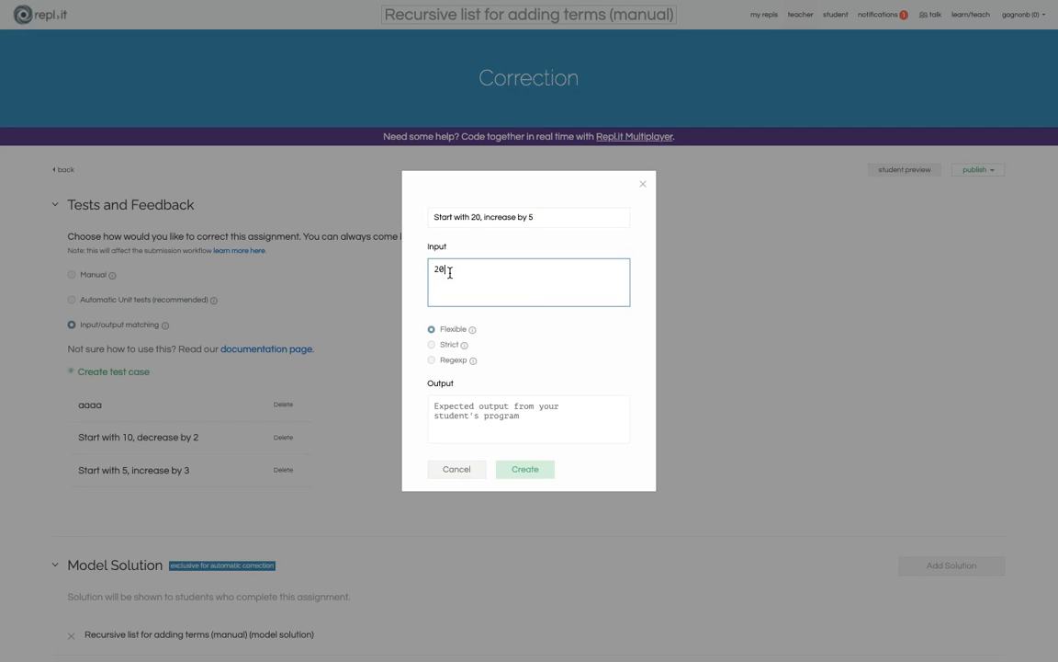
{"action": "key", "text": "Return"}
{"action": "type", "text": "5"}
Step: Paste the copied program output as the expected output, delete the echoed input values 20 and 5, and create the test case
{"action": "left_click", "coordinate": [434, 404]}
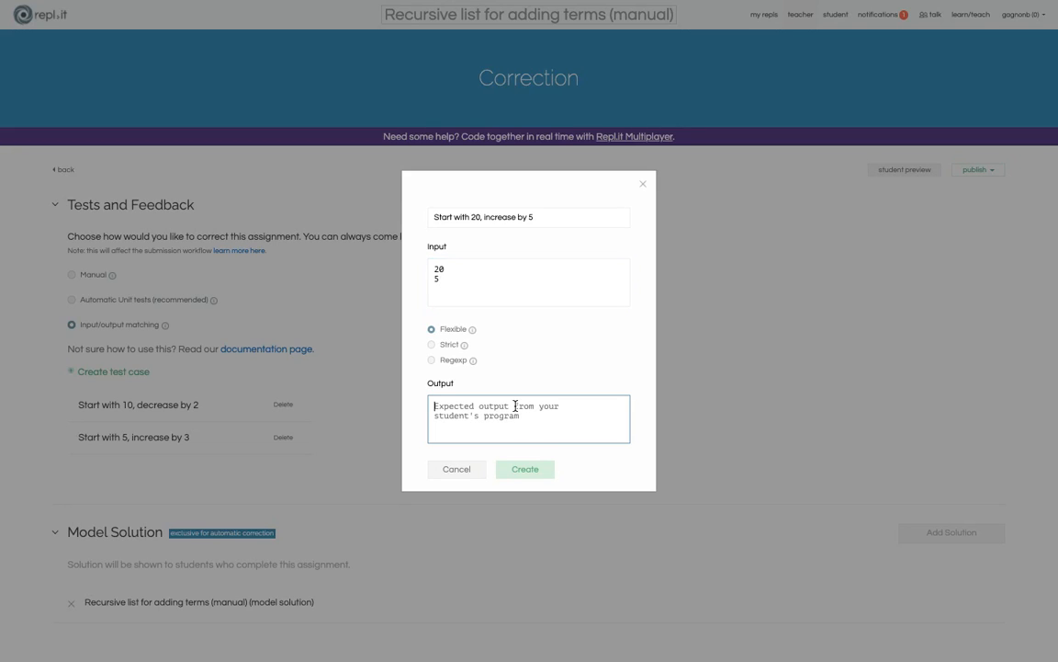
{"action": "key", "text": "ctrl+v"}
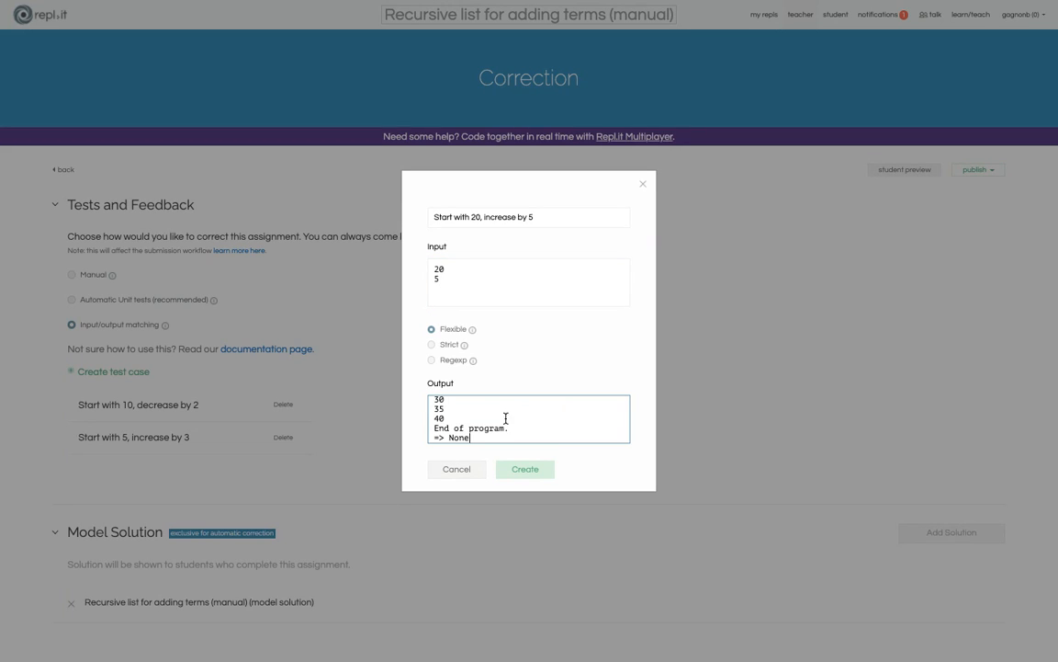
{"action": "scroll", "coordinate": [507, 416], "scroll_direction": "up", "scroll_amount": 5}
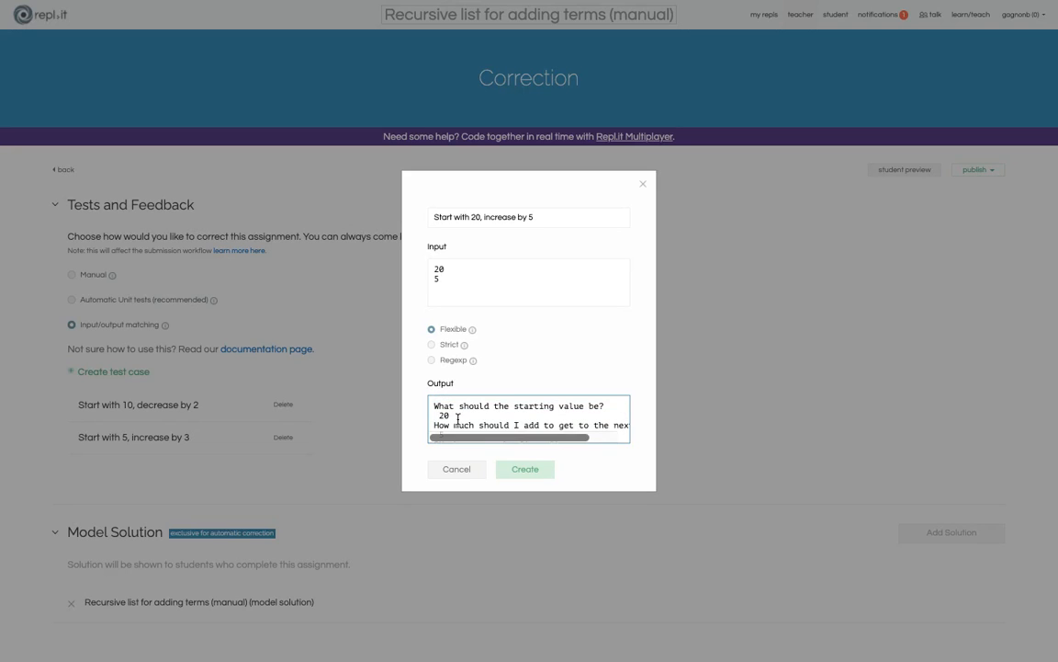
{"action": "scroll", "coordinate": [626, 410], "scroll_direction": "down", "scroll_amount": 1}
{"action": "scroll", "coordinate": [626, 410], "scroll_direction": "up", "scroll_amount": 1}
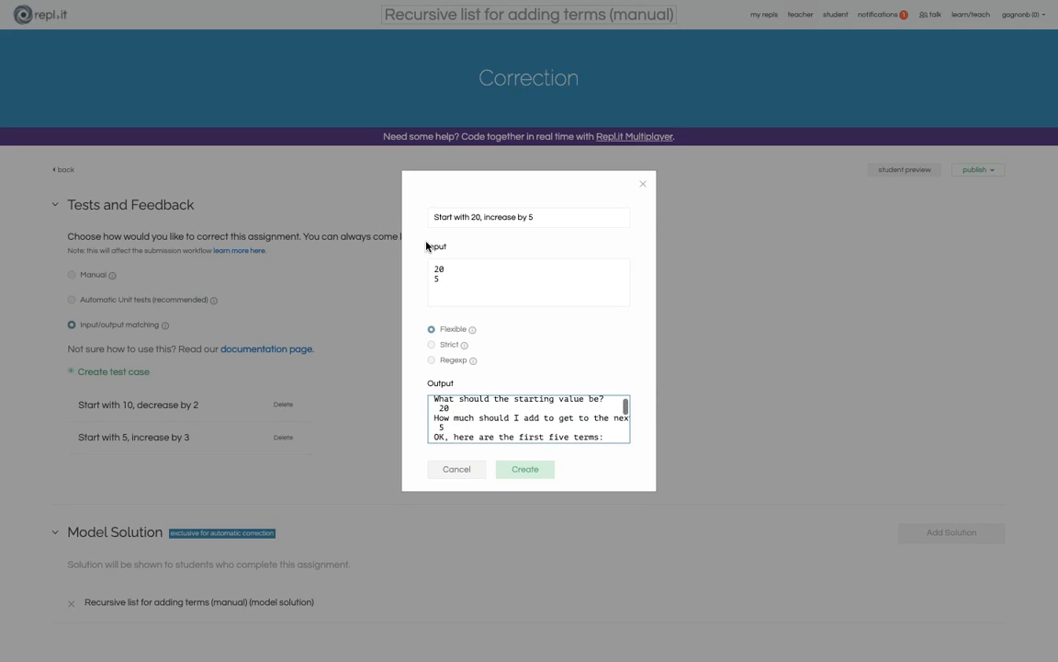
{"action": "key", "text": "BackSpace"}
{"action": "key", "text": "BackSpace"}
{"action": "left_click", "coordinate": [450, 423]}
{"action": "key", "text": "BackSpace"}
{"action": "key", "text": "BackSpace"}
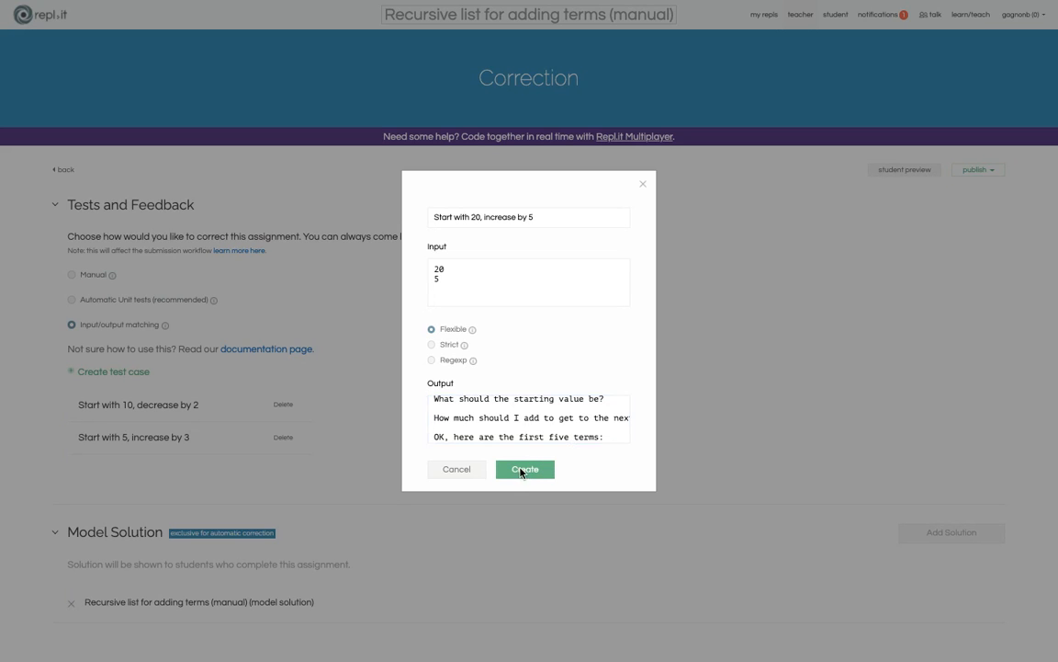
{"action": "left_click", "coordinate": [521, 471]}
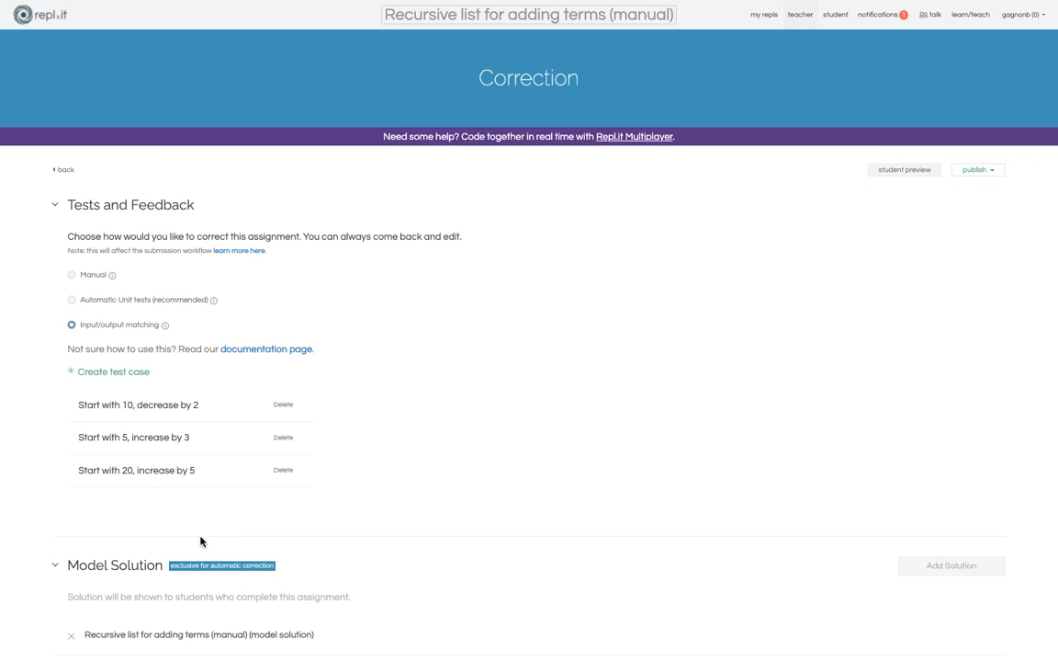
Step: Select the complete program code, check the Model Solution section of the correction settings, and return to the assignment editor
{"action": "left_click", "coordinate": [63, 170]}
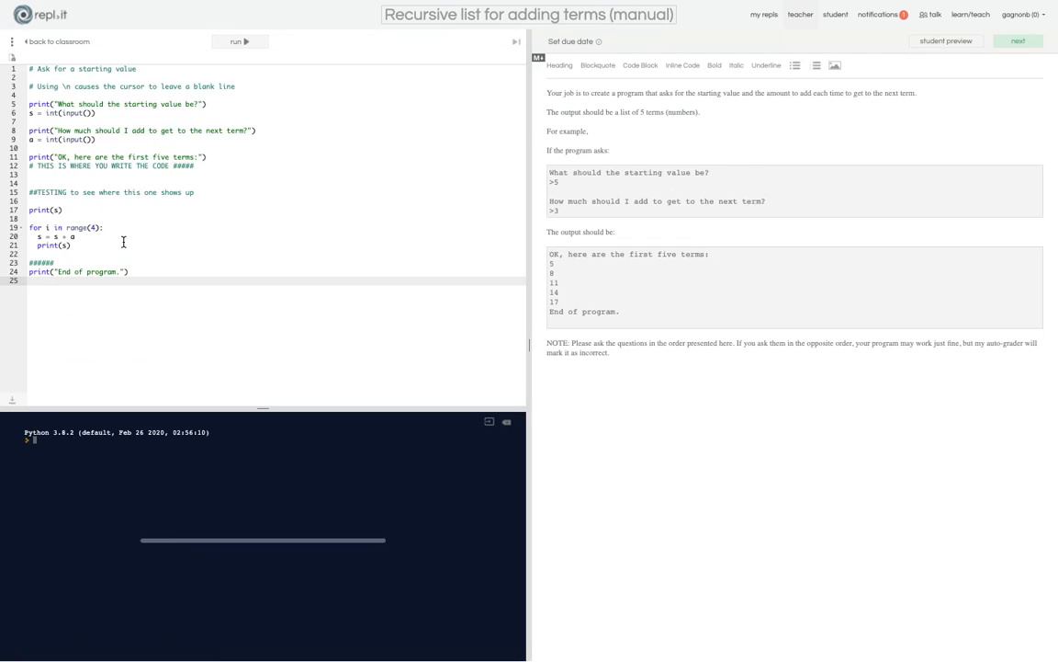
{"action": "left_click_drag", "start_coordinate": [129, 272], "coordinate": [23, 70]}
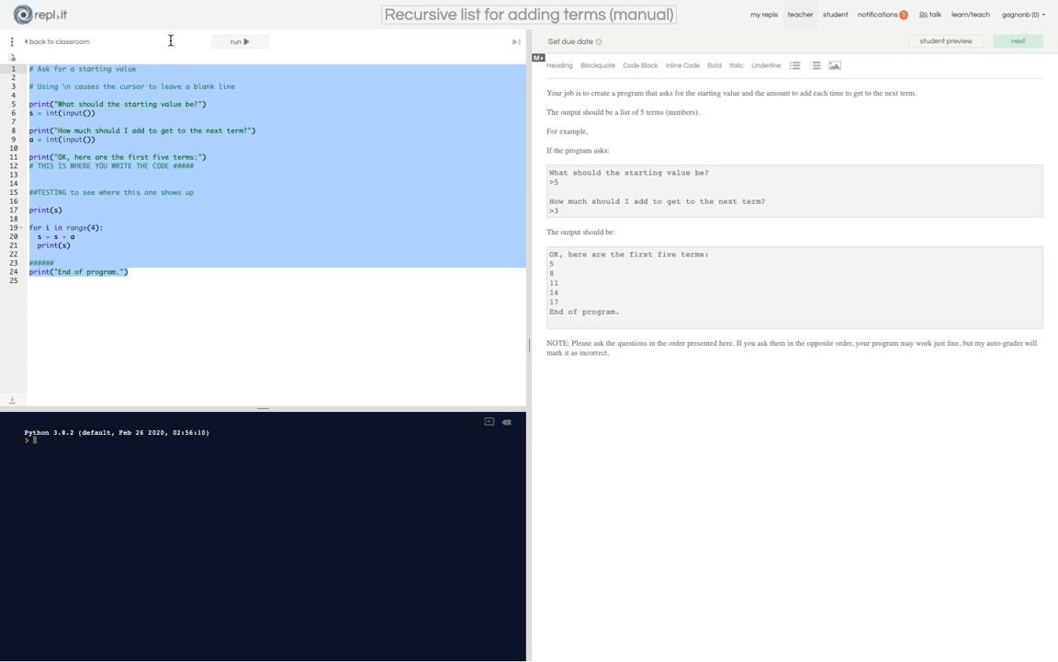
{"action": "left_click", "coordinate": [1016, 42]}
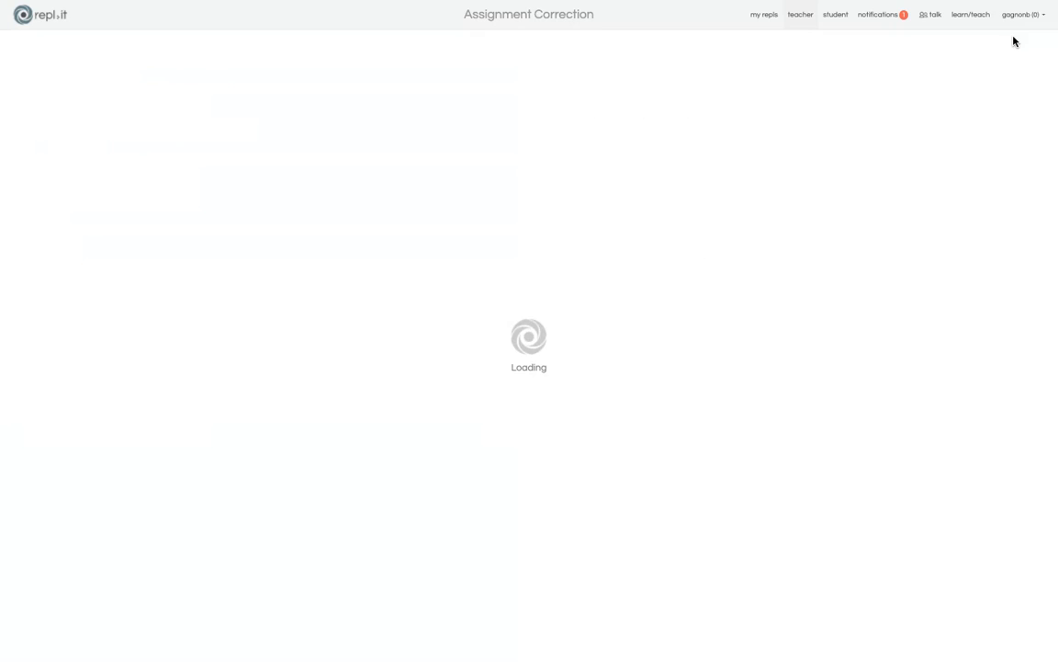
{"action": "scroll", "coordinate": [807, 579], "scroll_direction": "down", "scroll_amount": 1}
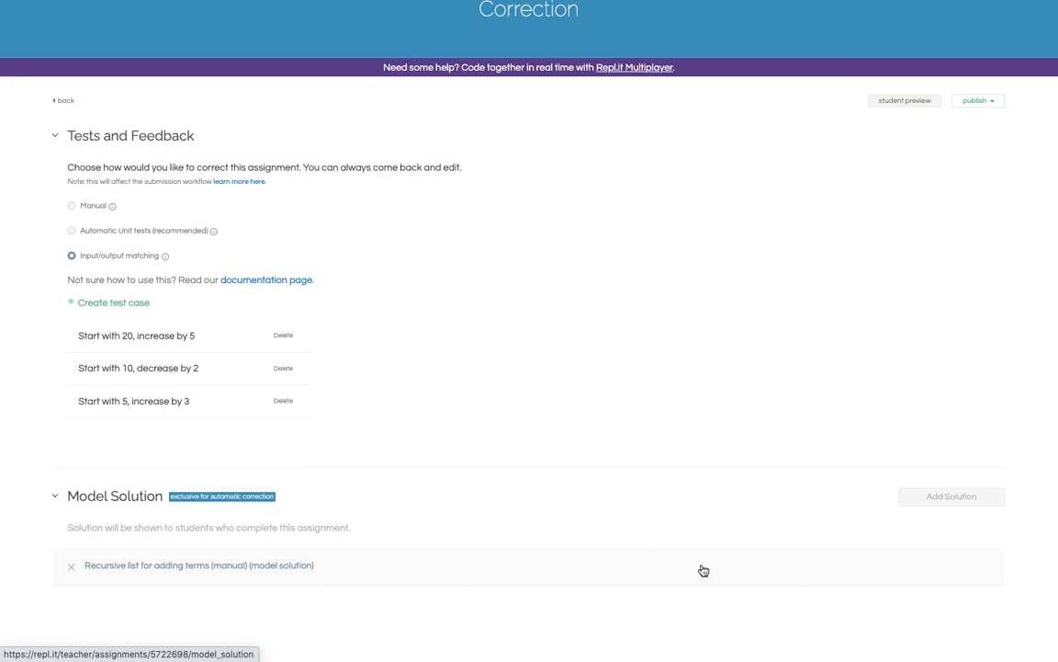
{"action": "left_click", "coordinate": [674, 493]}
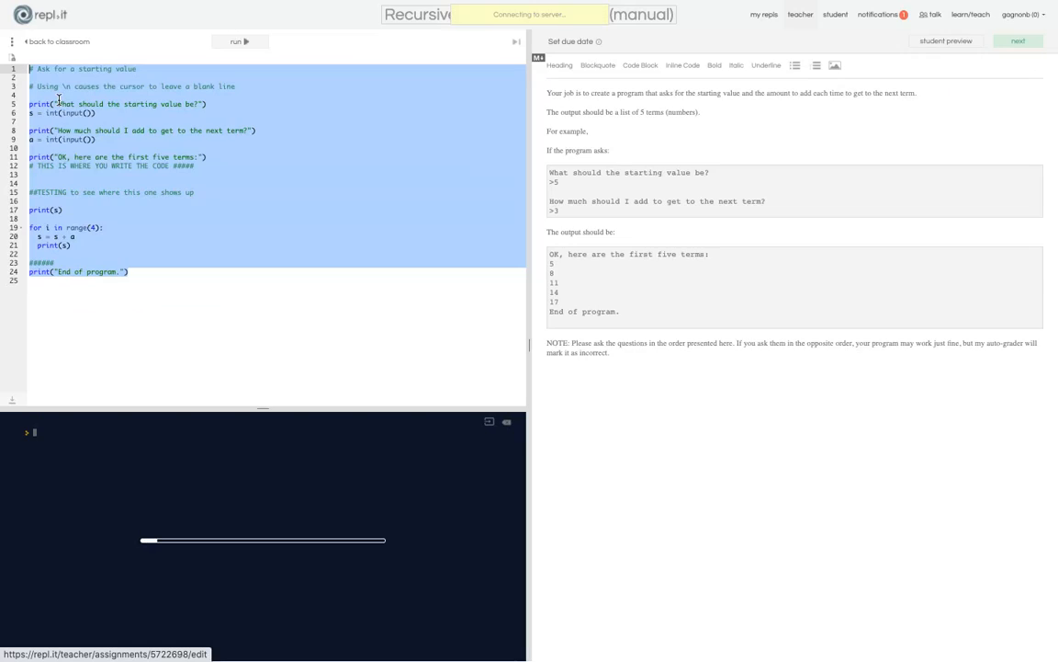
{"action": "left_click", "coordinate": [243, 317]}
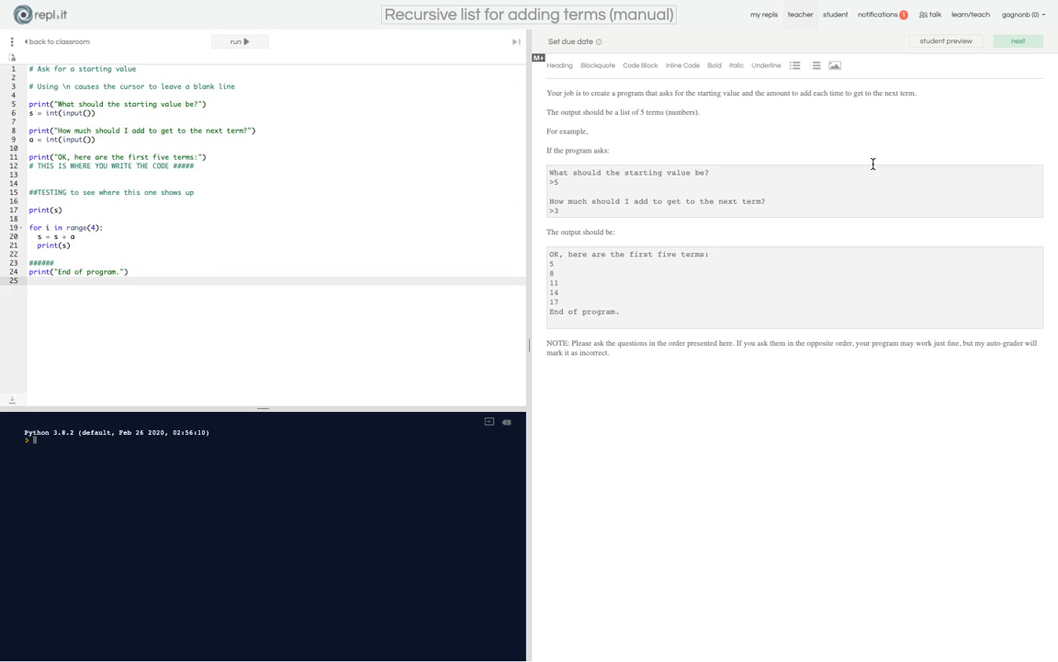
Step: Open the assignment in student preview mode and run the program with starting value 30 and increment -3
{"action": "left_click", "coordinate": [948, 43]}
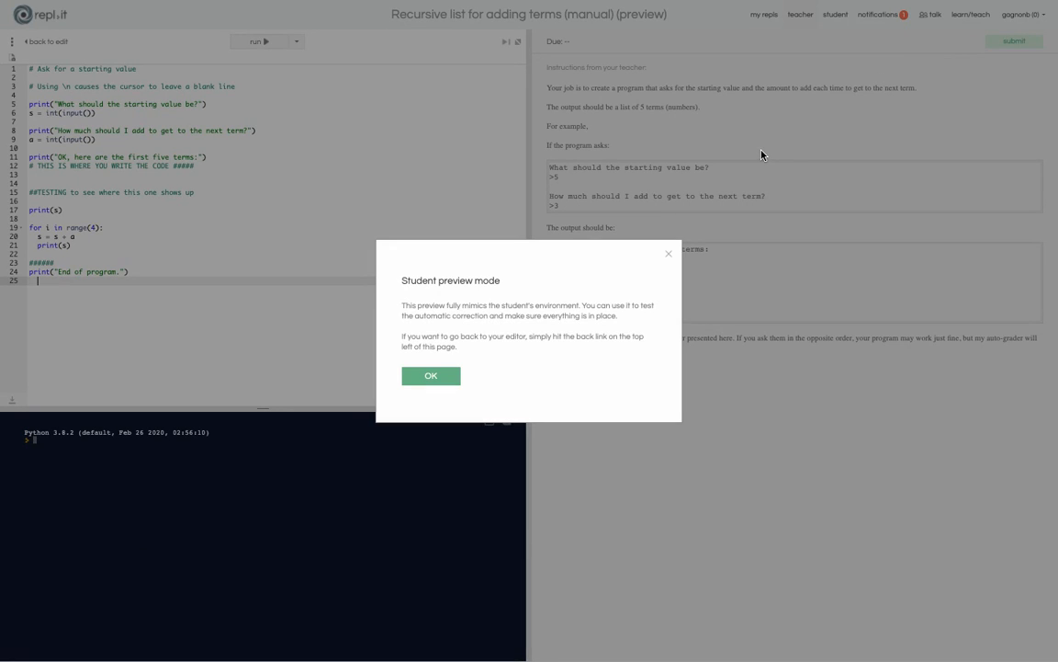
{"action": "left_click", "coordinate": [434, 375]}
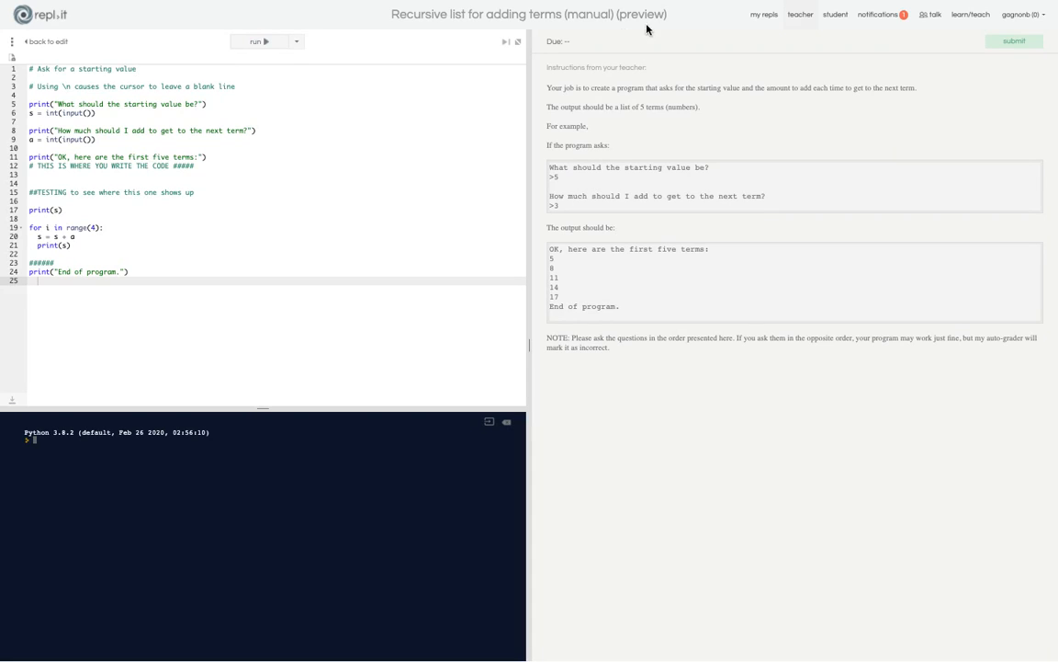
{"action": "left_click", "coordinate": [258, 43]}
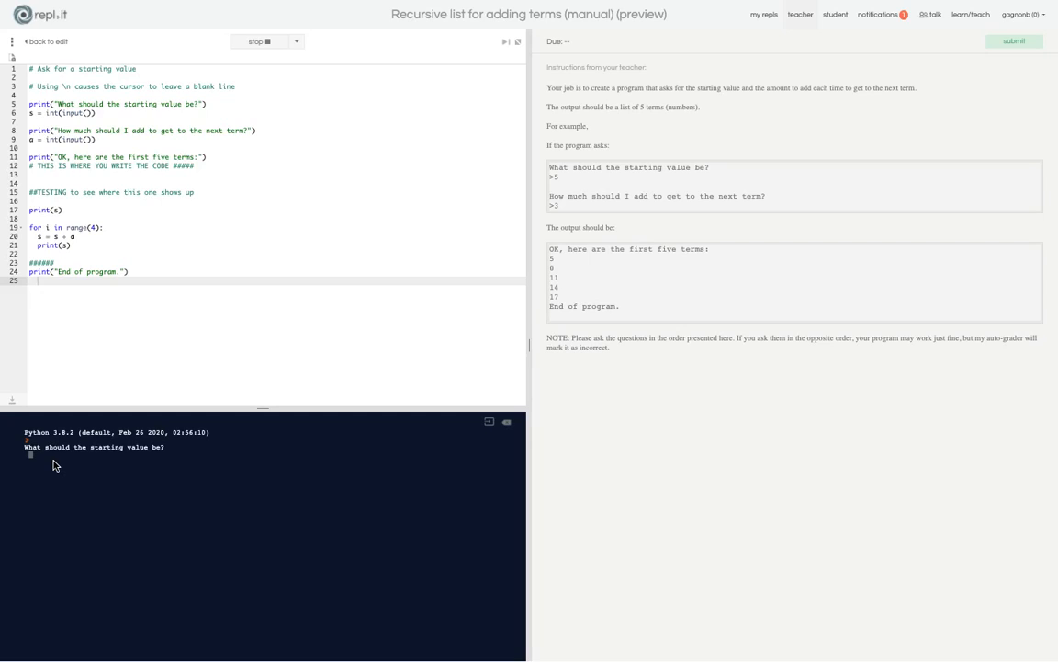
{"action": "type", "text": "30"}
{"action": "key", "text": "Return"}
{"action": "type", "text": "-3"}
{"action": "key", "text": "Return"}
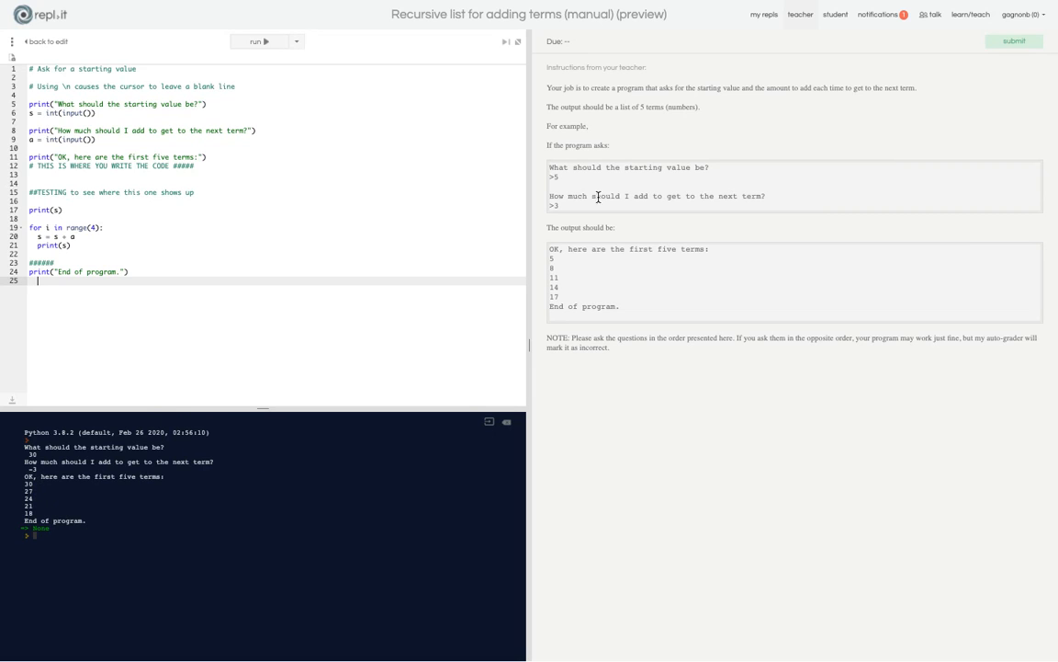
Step: Submit the preview solution against the assignment tests, examine the details of what is wrong, and close them
{"action": "left_click", "coordinate": [1030, 44]}
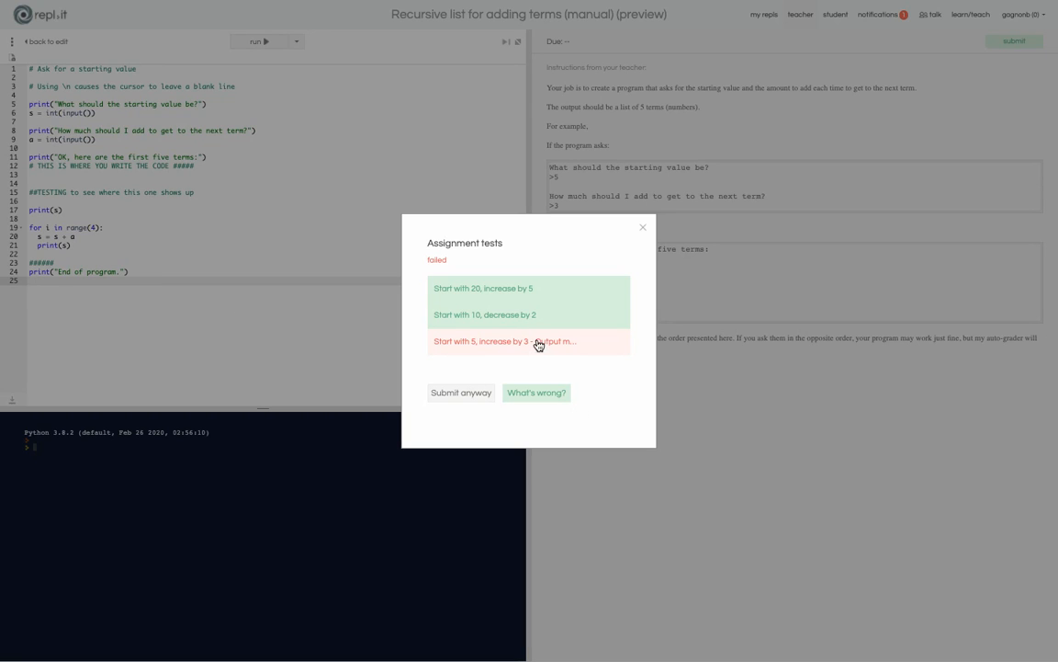
{"action": "left_click", "coordinate": [537, 392]}
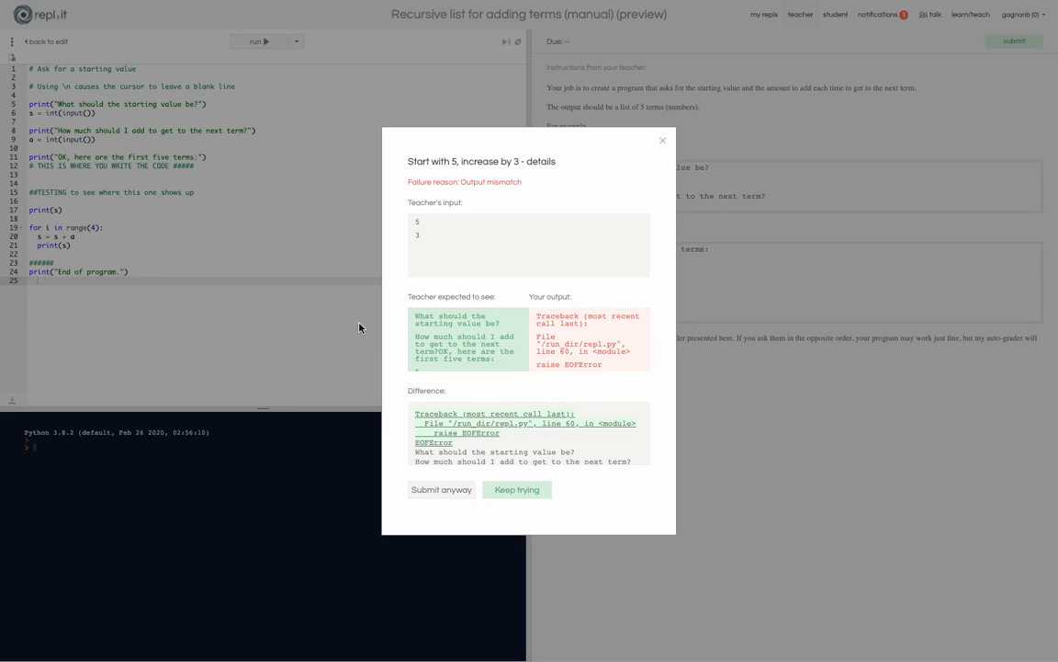
{"action": "left_click", "coordinate": [665, 141]}
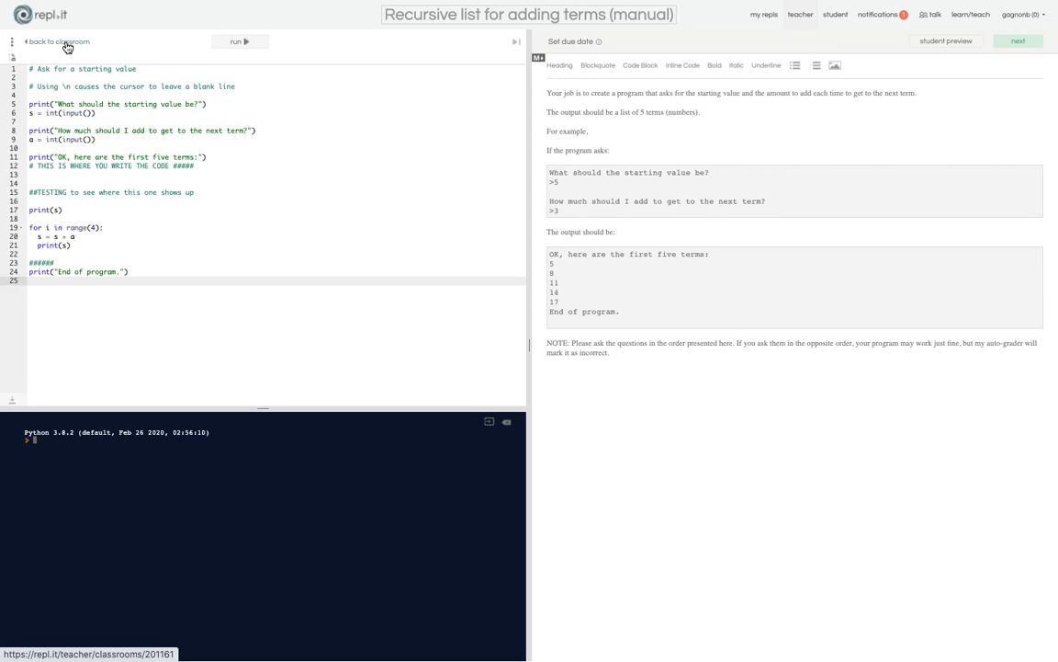
Step: Delete the test case "Start with 5, increase by 3" from the correction settings and return to the assignment editor
{"action": "left_click", "coordinate": [1018, 42]}
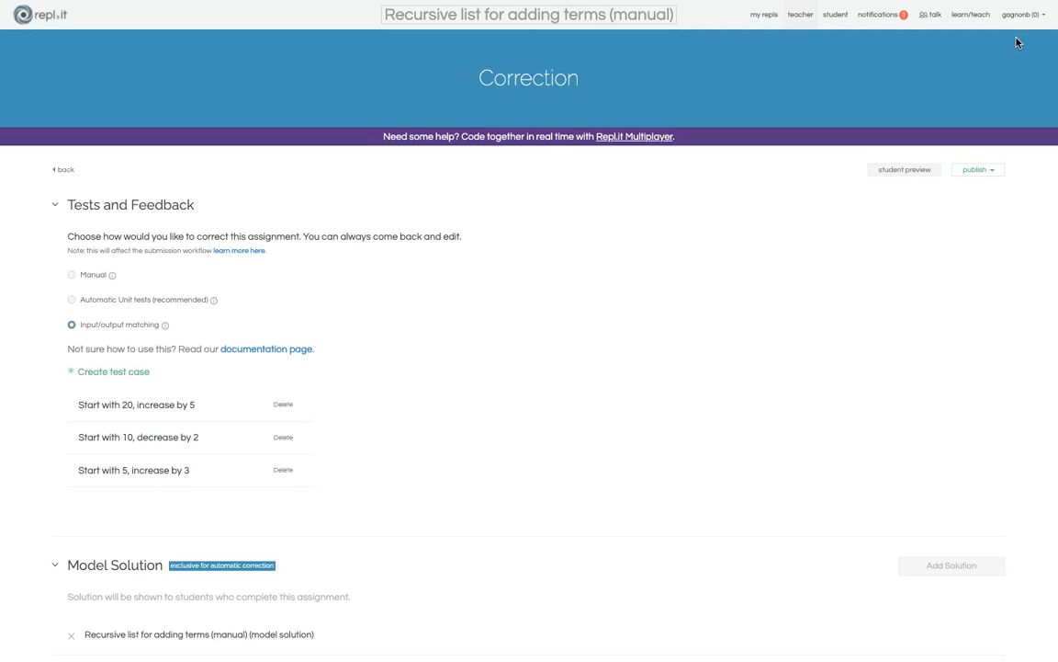
{"action": "left_click", "coordinate": [284, 470]}
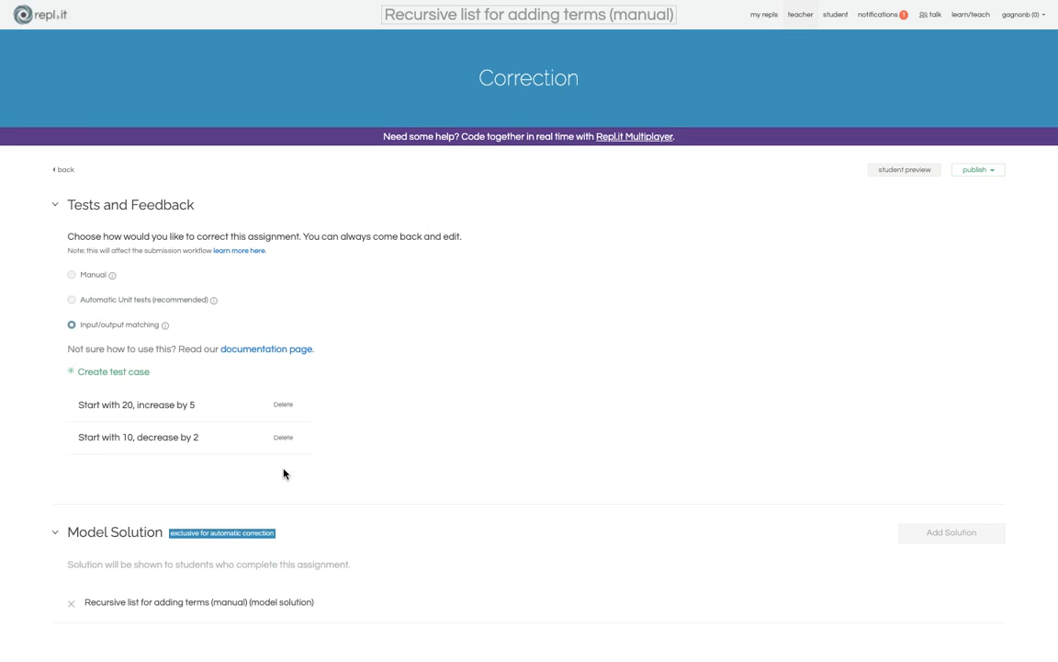
{"action": "left_click", "coordinate": [61, 170]}
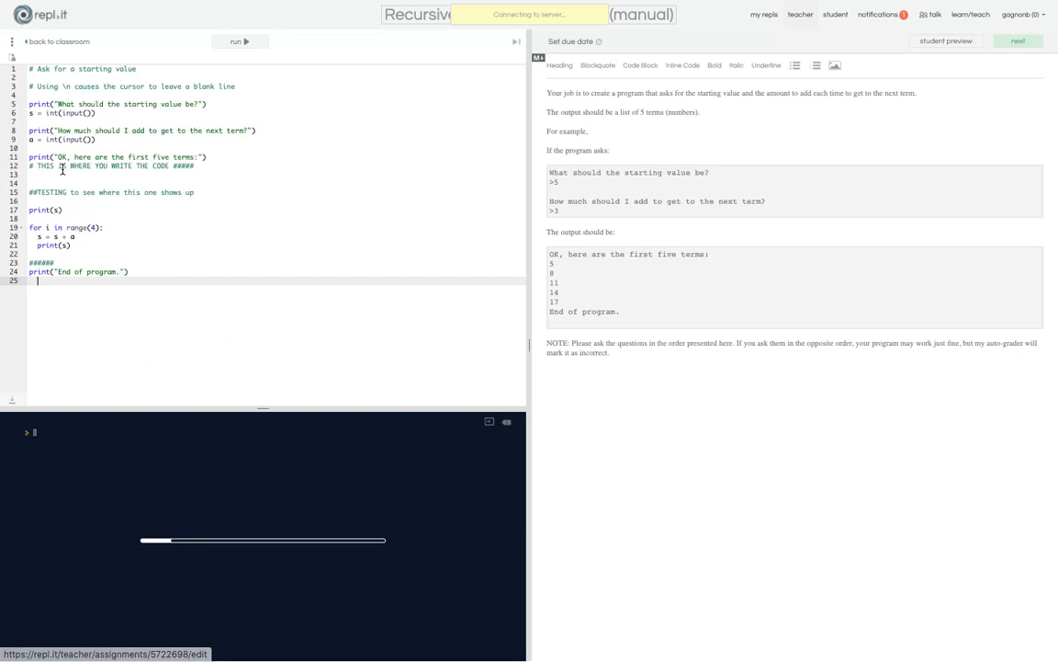
Step: Open the assignment in student preview mode, submit the solution against the assignment tests, and close the test results without final submission
{"action": "left_click", "coordinate": [950, 43]}
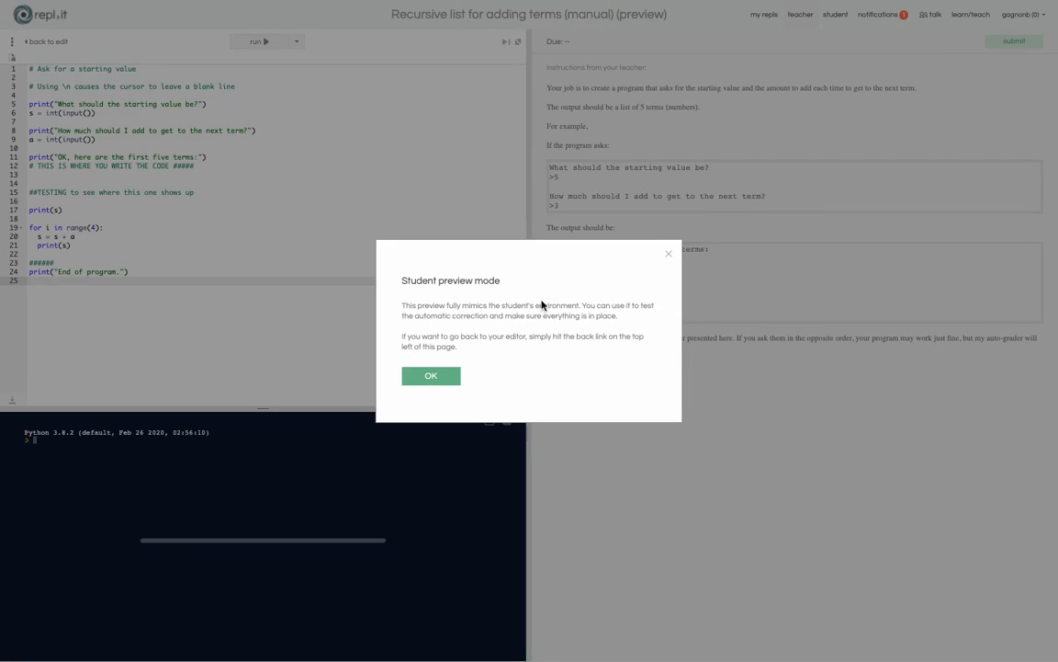
{"action": "left_click", "coordinate": [429, 376]}
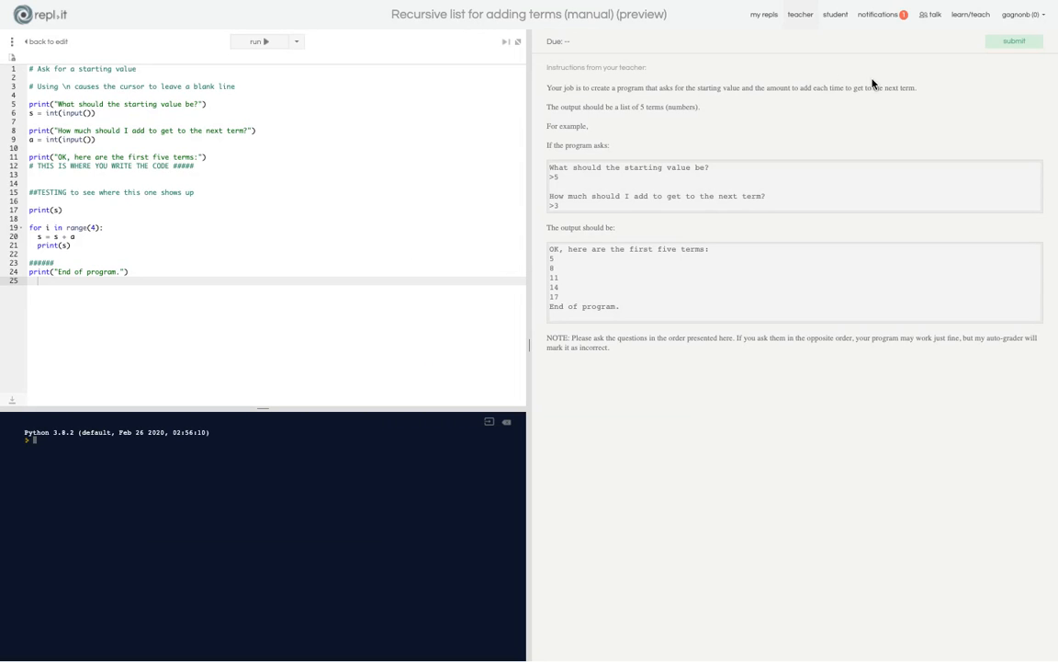
{"action": "left_click", "coordinate": [1011, 42]}
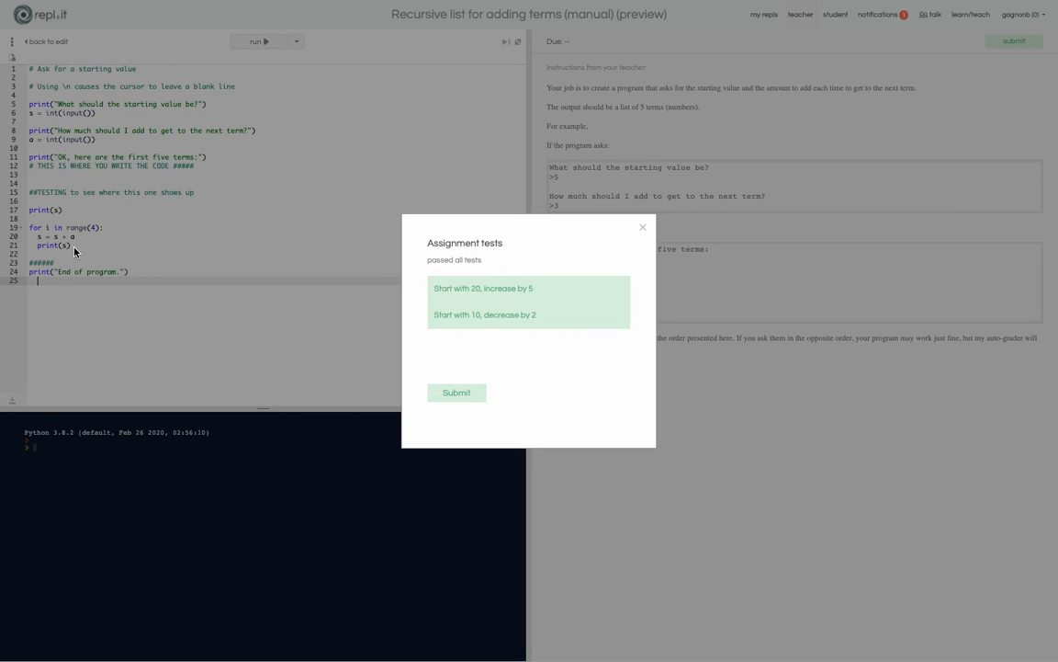
{"action": "left_click", "coordinate": [643, 226]}
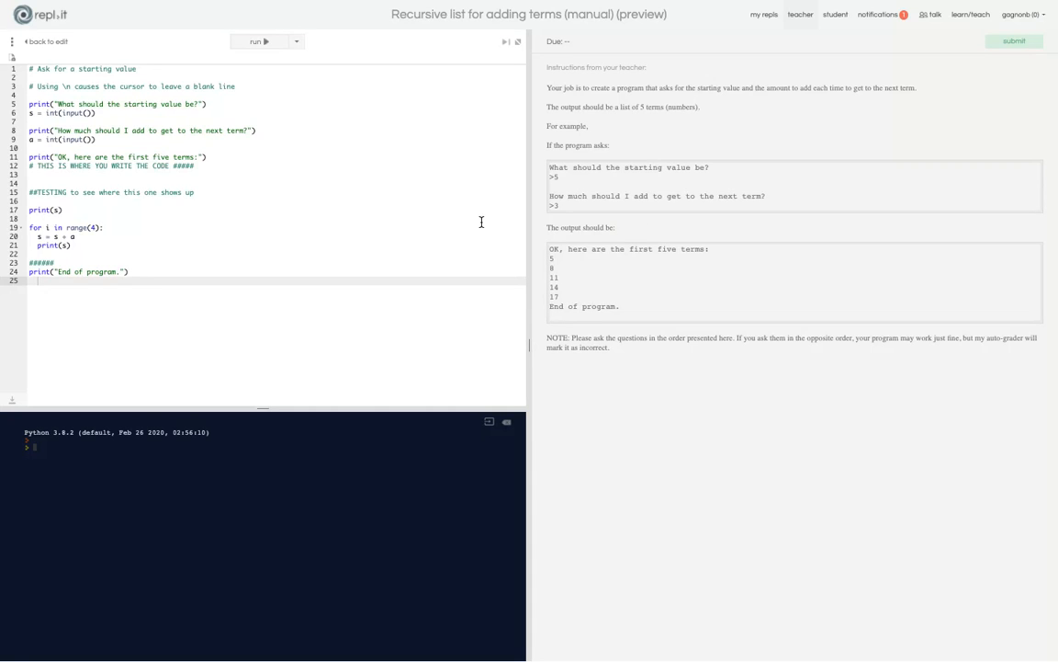
Step: Try replacing the solution code, from print(s) through the for loop, with blank lines in the student preview
{"action": "left_click_drag", "start_coordinate": [74, 245], "coordinate": [2, 215]}
{"action": "key", "text": "BackSpace"}
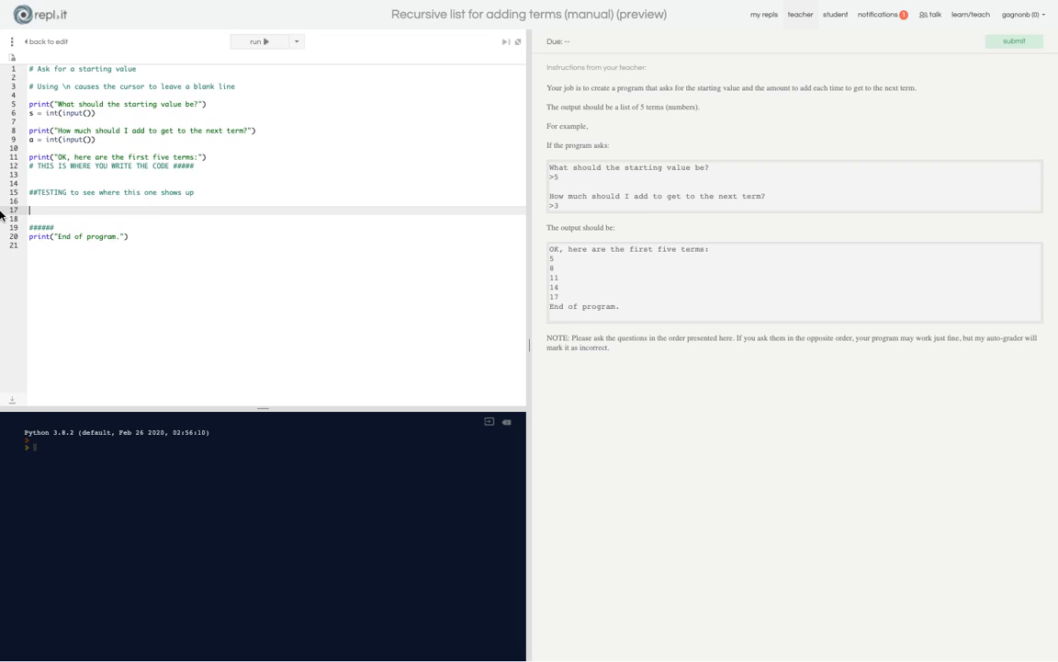
{"action": "key", "text": "Return"}
{"action": "key", "text": "Return"}
{"action": "key", "text": "Return"}
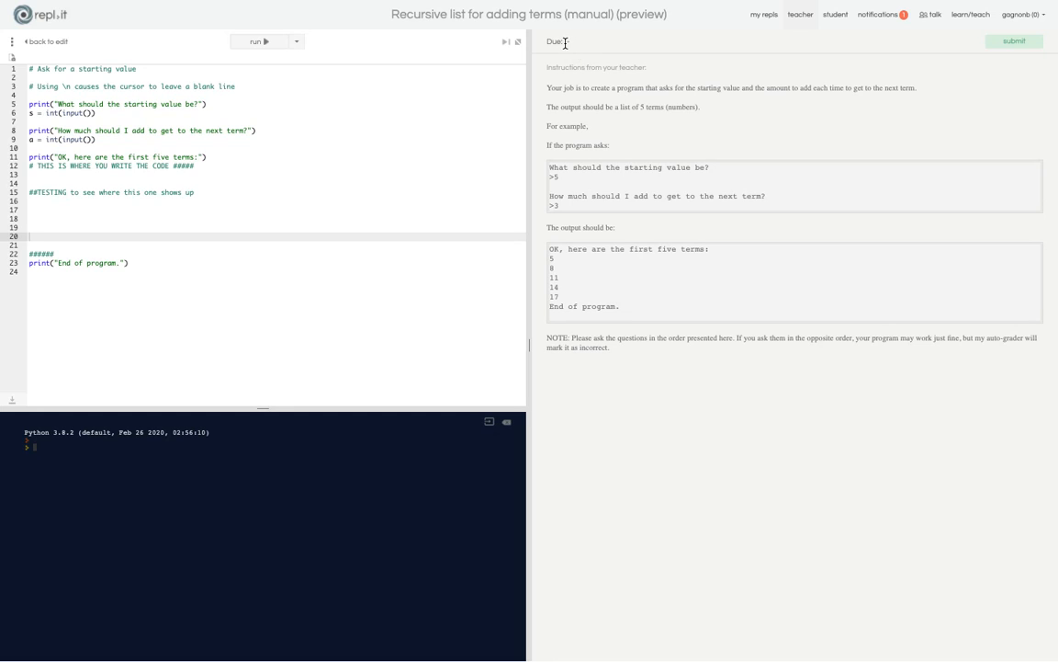
Step: Return to the assignment editor and replace the solution code, from print(s) through the for loop, with blank lines for students to fill
{"action": "left_click", "coordinate": [37, 42]}
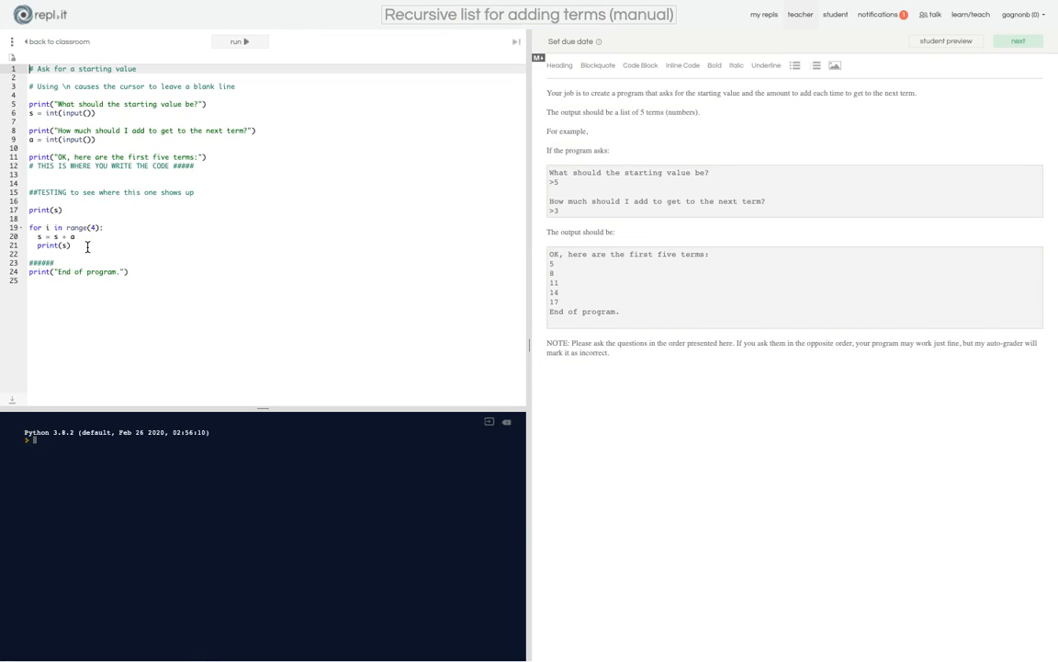
{"action": "left_click_drag", "start_coordinate": [71, 245], "coordinate": [27, 210]}
{"action": "key", "text": "BackSpace"}
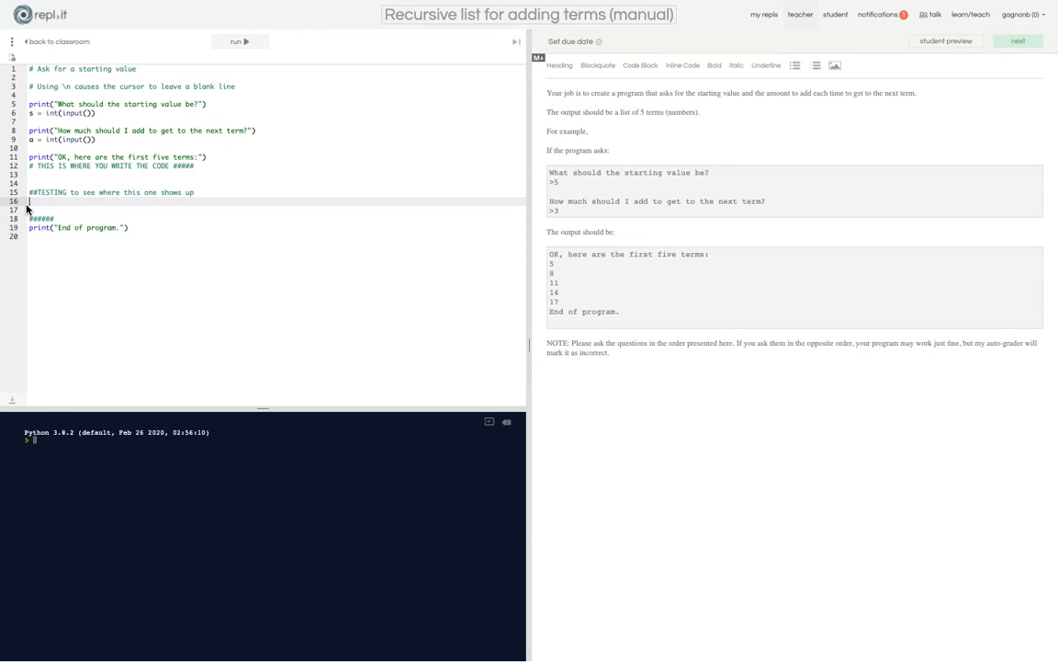
{"action": "key", "text": "Return"}
{"action": "key", "text": "Return"}
{"action": "key", "text": "Return"}
{"action": "key", "text": "Return"}
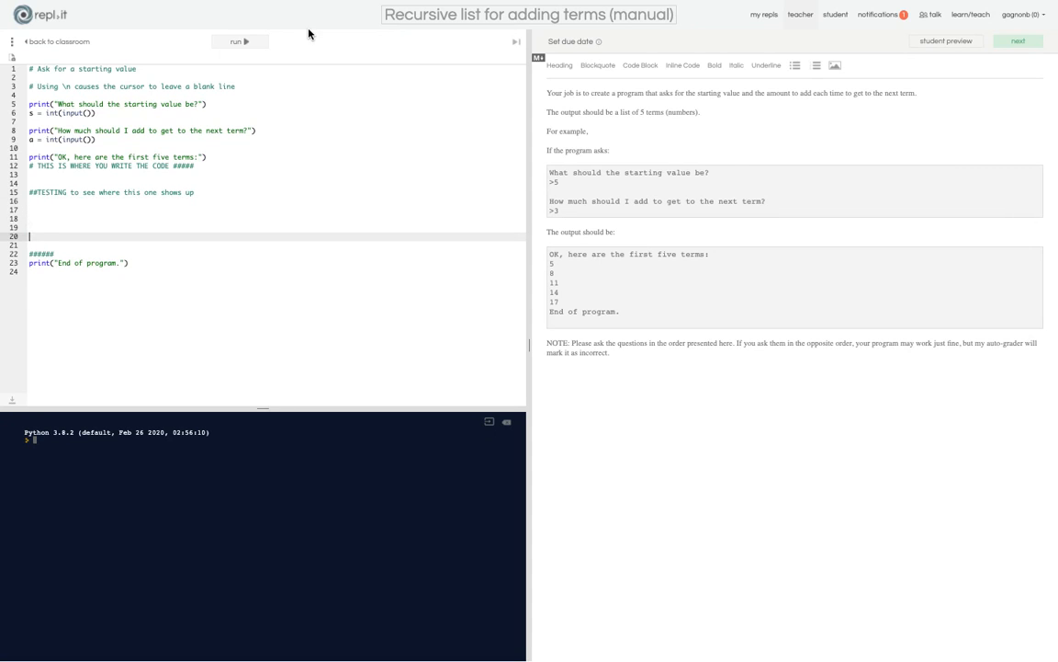
Step: Set the assignment's due date to Aug 28, 2020 and proceed to the correction settings
{"action": "left_click", "coordinate": [571, 43]}
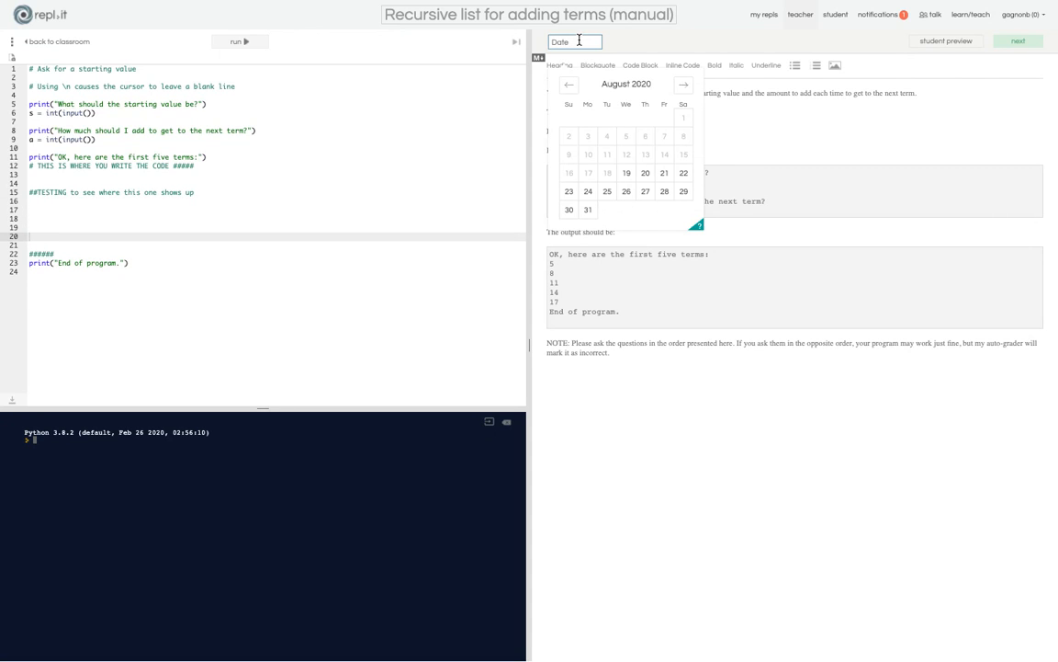
{"action": "left_click", "coordinate": [540, 194]}
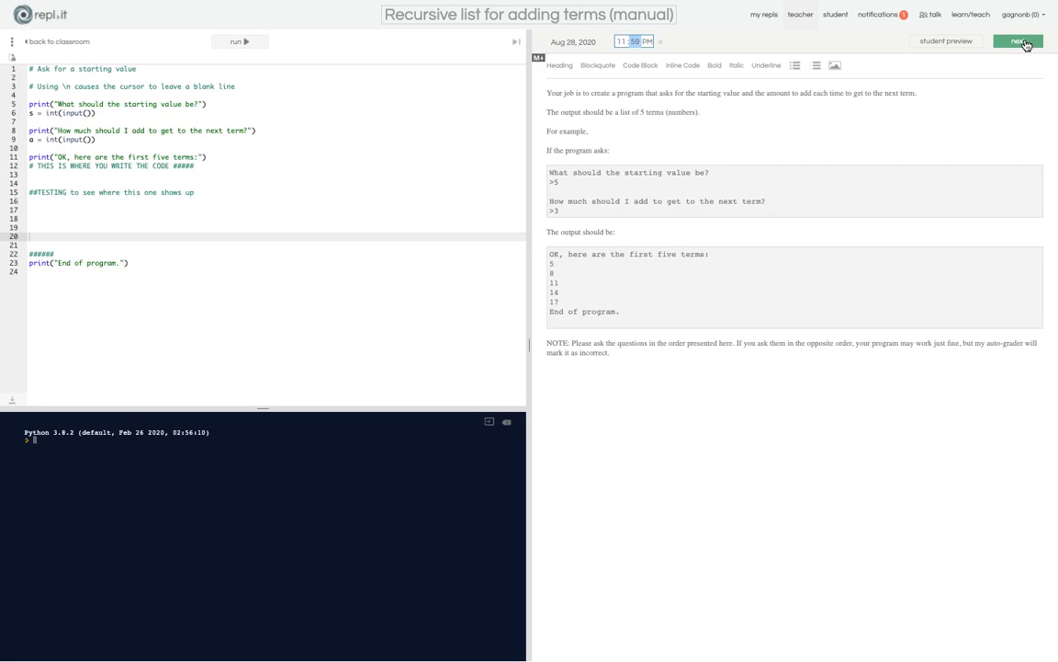
{"action": "left_click", "coordinate": [1025, 43]}
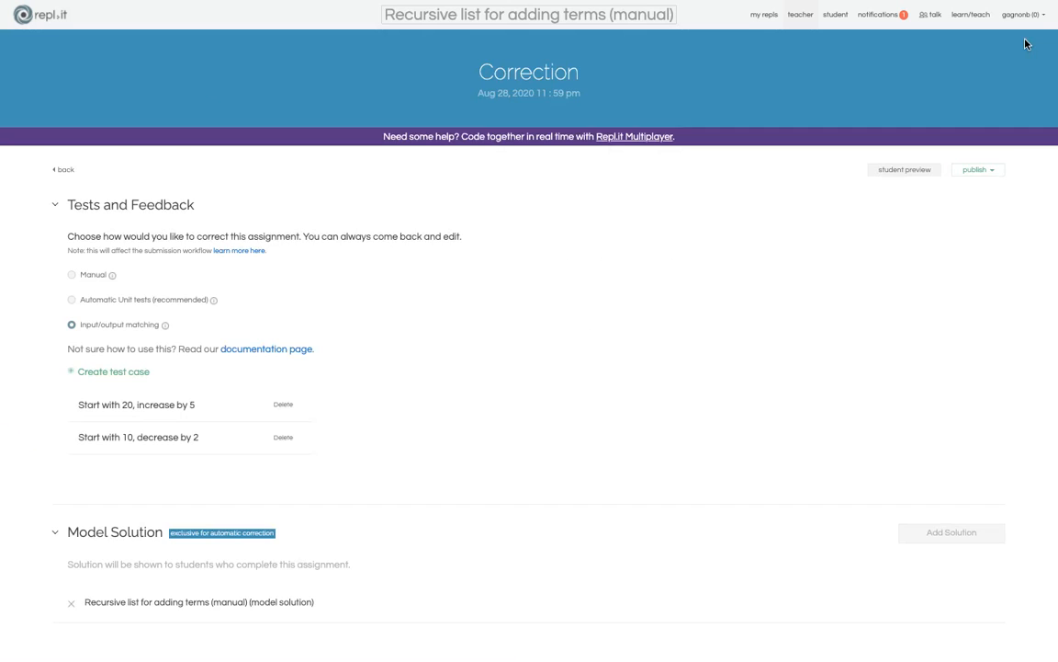
Step: Publish the assignment to the classroom immediately using the Publish now option
{"action": "left_click", "coordinate": [979, 172]}
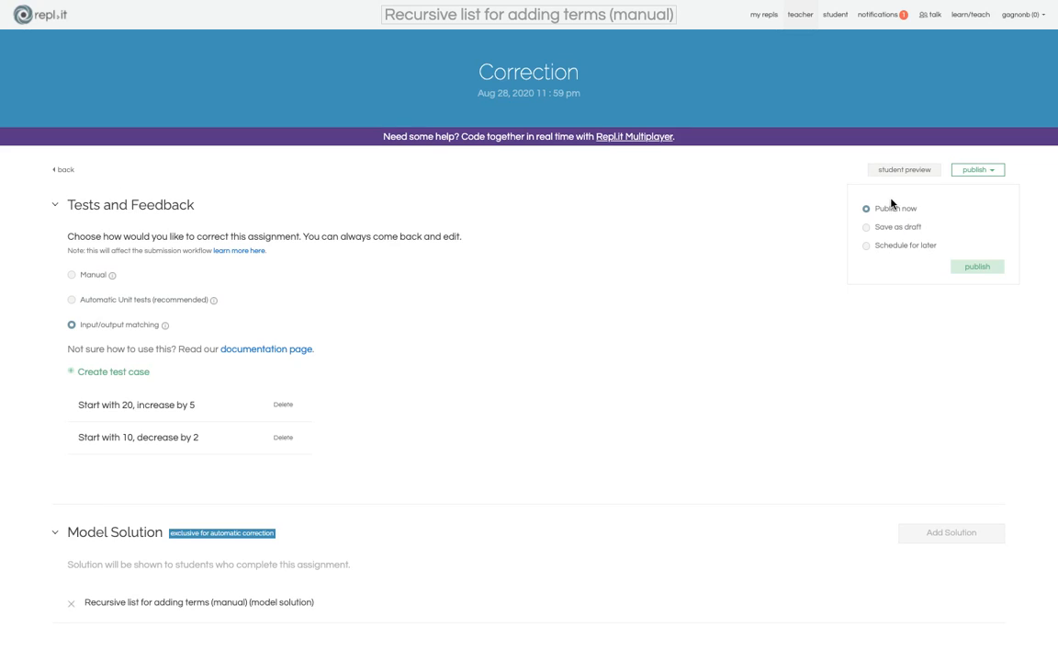
{"action": "left_click", "coordinate": [968, 267]}
{"action": "left_click", "coordinate": [965, 266]}
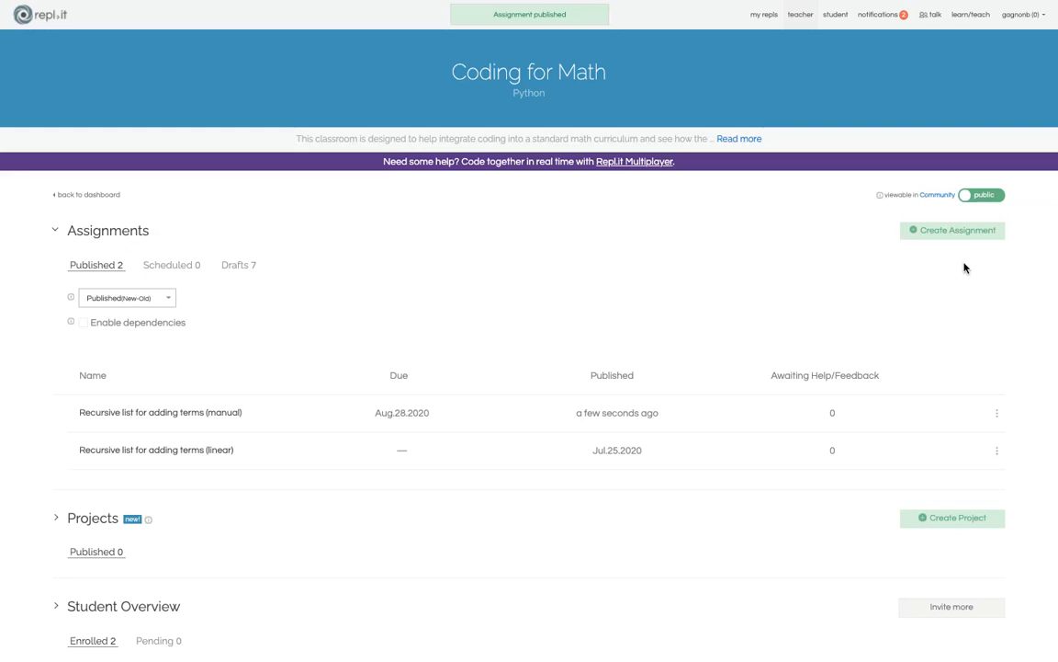